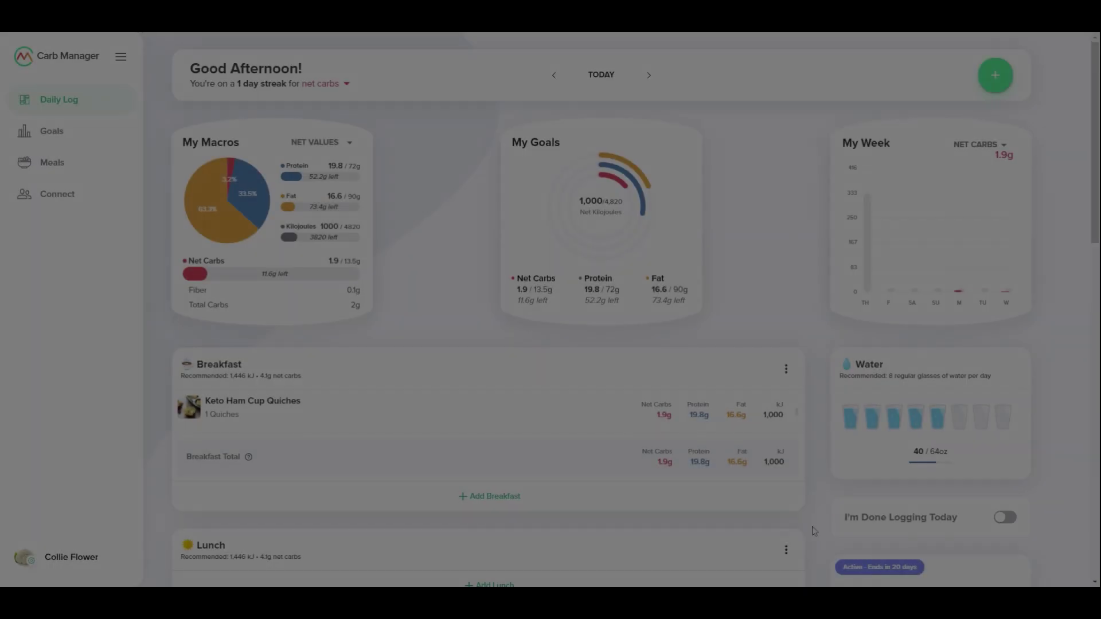
scroll(821, 458, down, 1)
scroll(822, 457, down, 2)
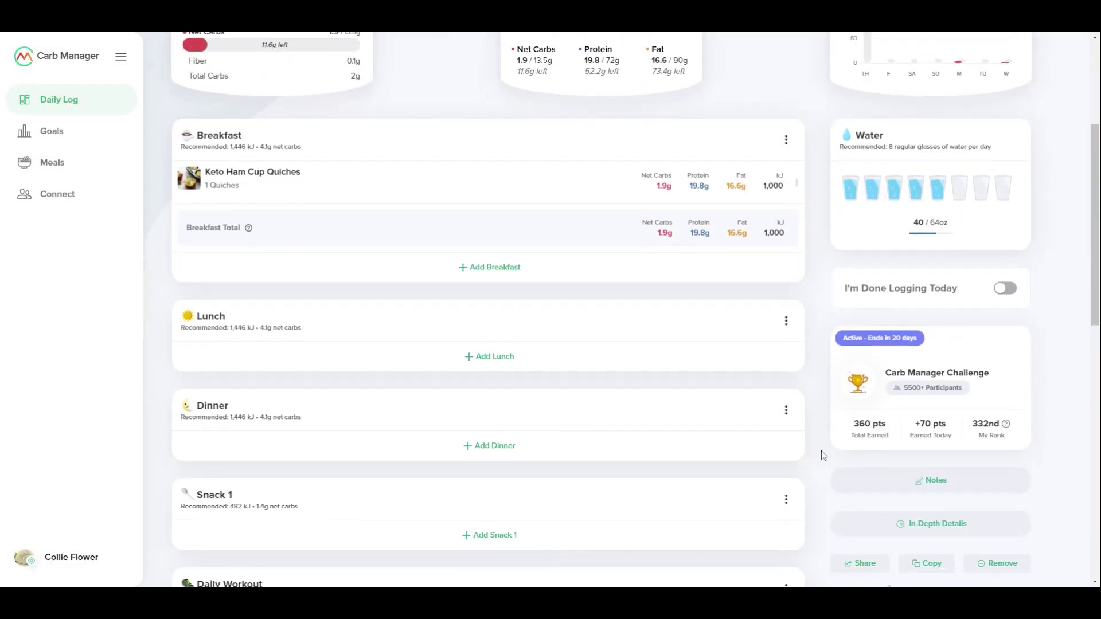
scroll(821, 456, down, 2)
scroll(819, 449, down, 1)
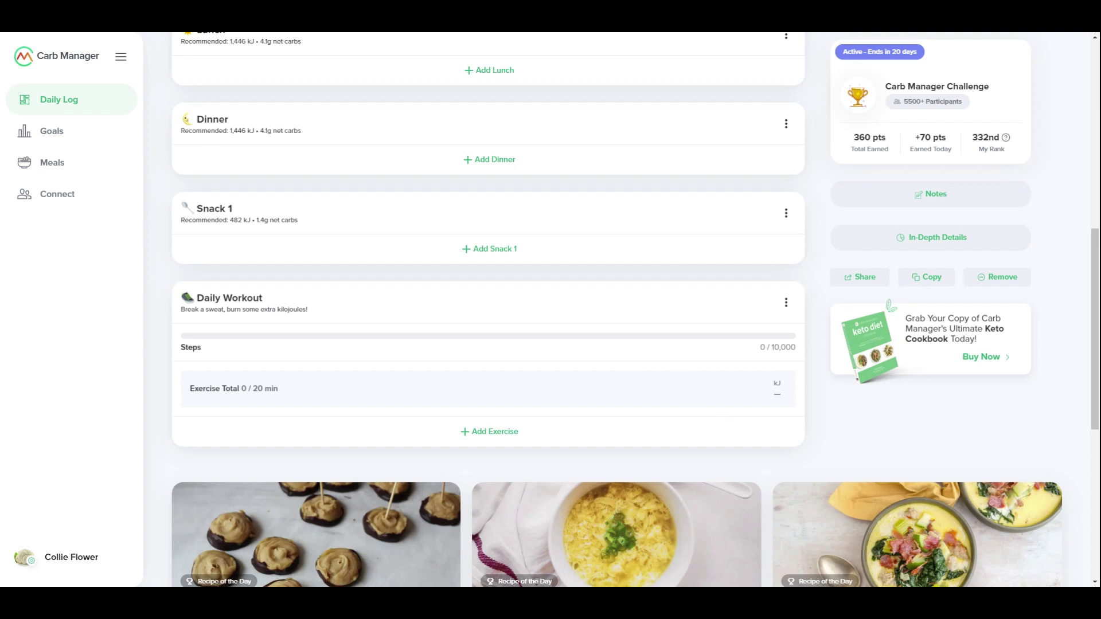
scroll(731, 419, up, 1)
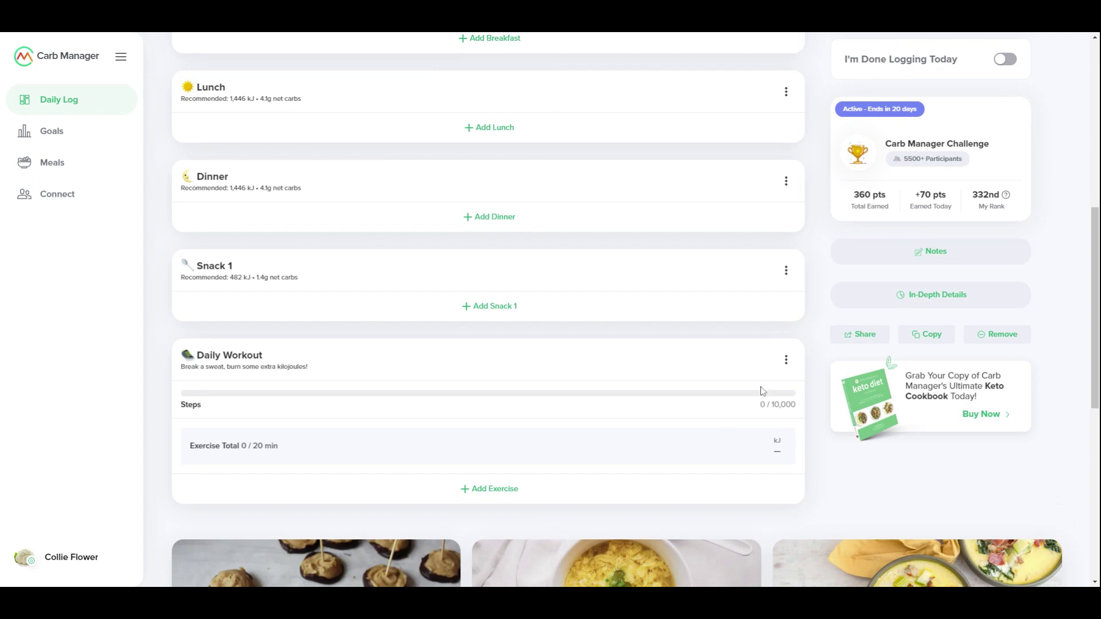
Add a steps entry named 'shopping' with 2,000 steps via the Daily Workout menu.
click(786, 360)
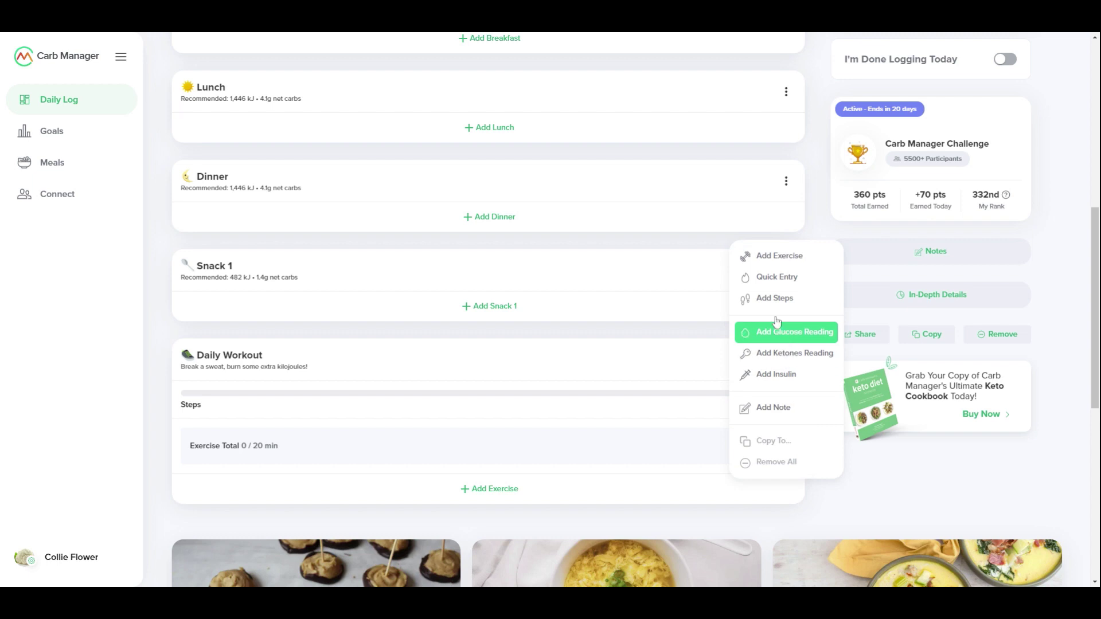
click(809, 303)
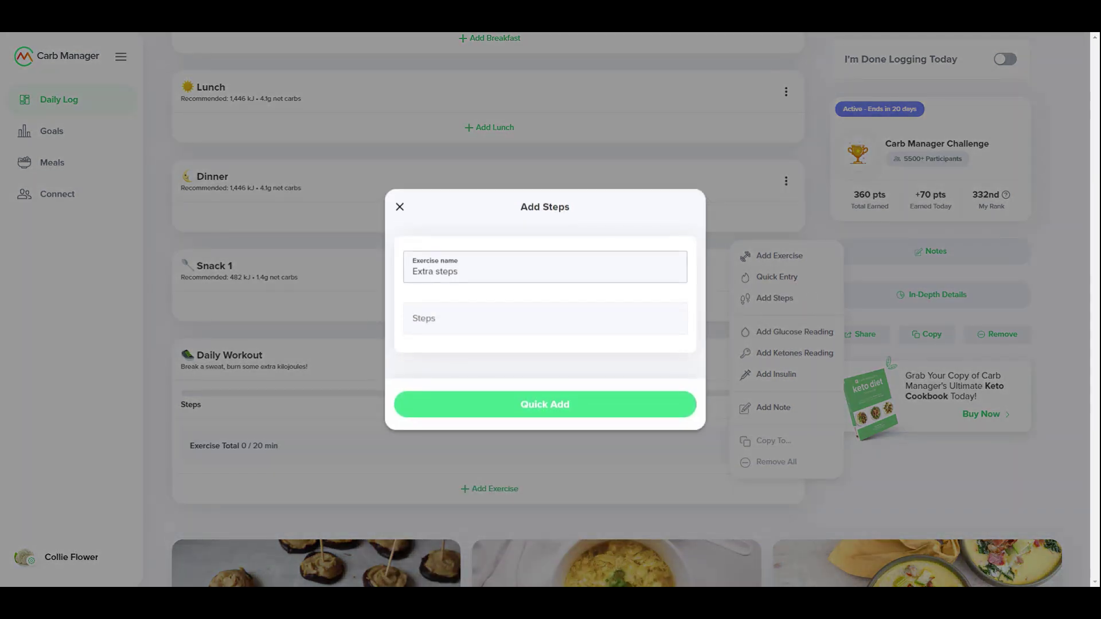
click(474, 271)
drag(475, 270, 393, 270)
text(s)
text(hopping)
key(Tab)
text(2000)
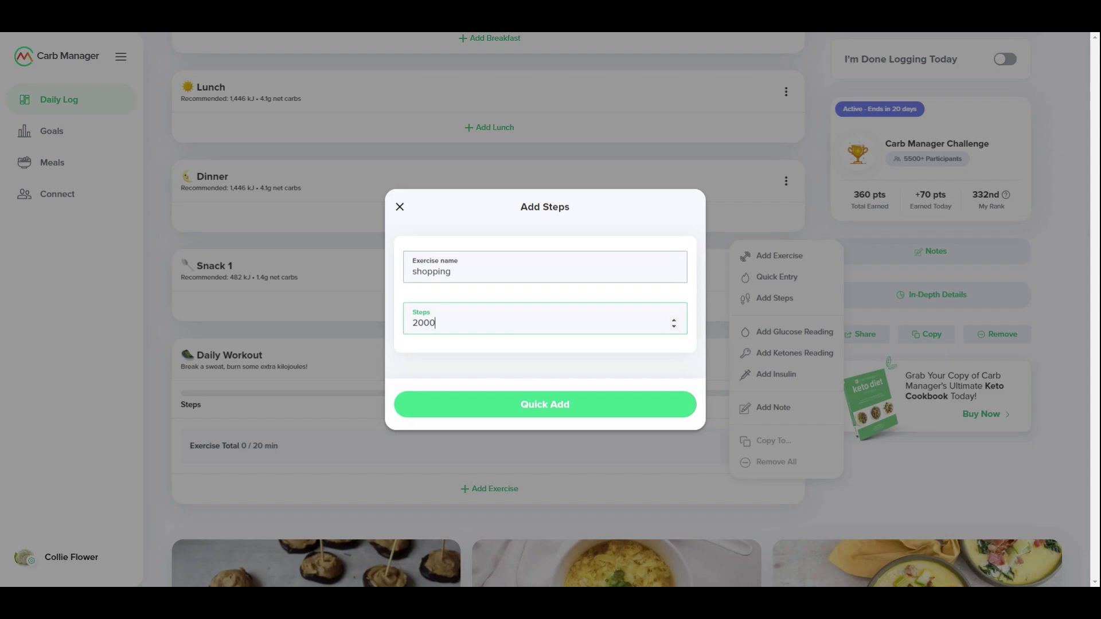
key(Return)
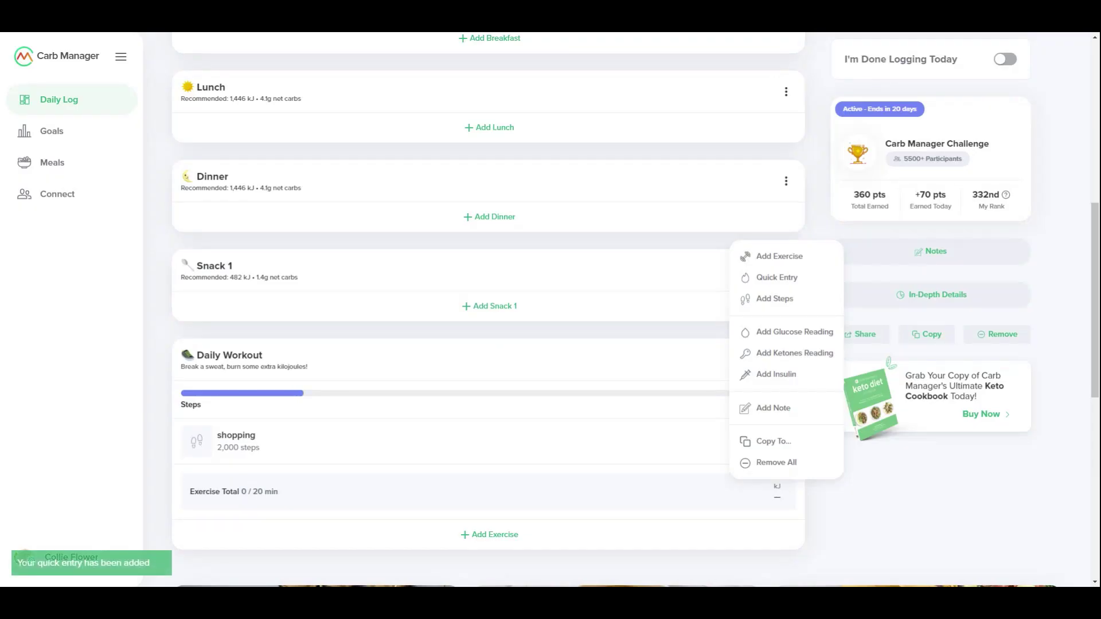
click(689, 262)
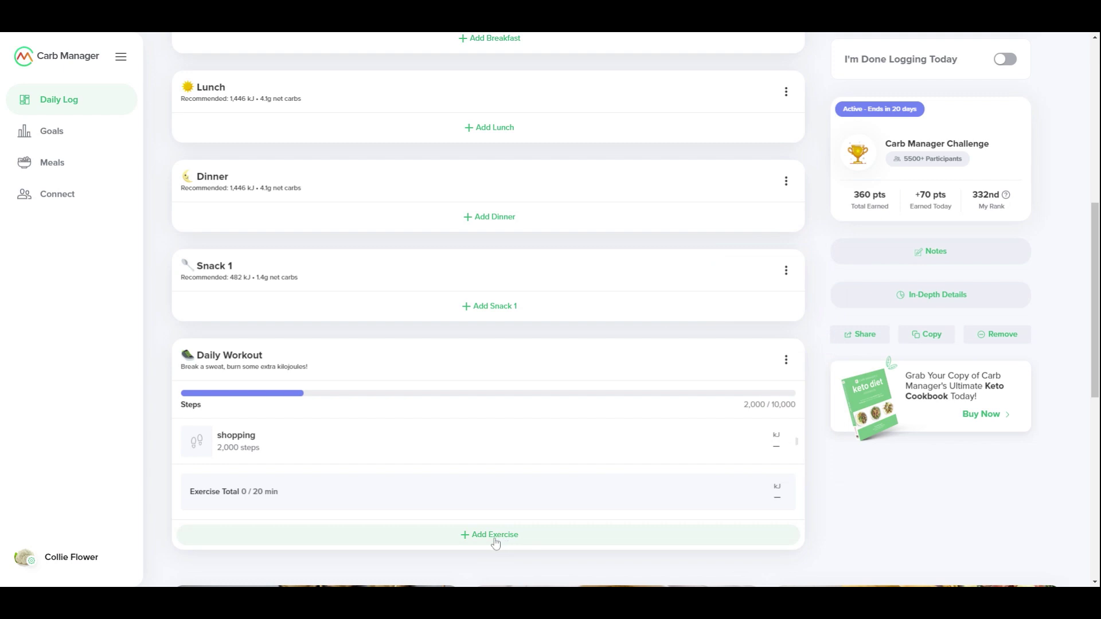
scroll(728, 374, up, 5)
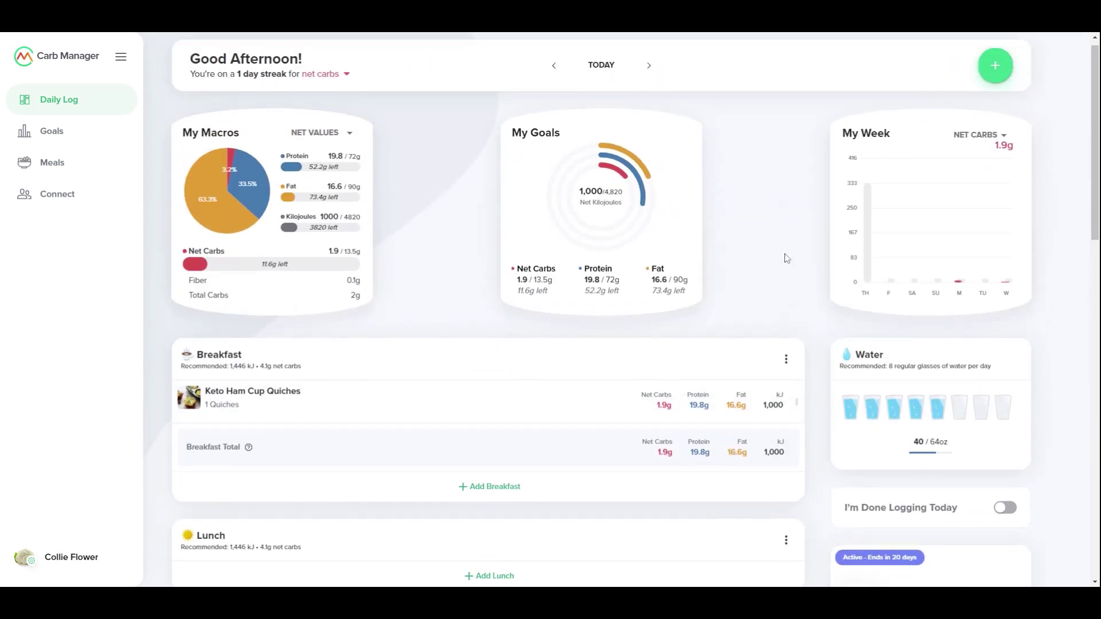
Search the exercise library for 'crunches' and filter to Cardio, then Strength exercises.
click(996, 75)
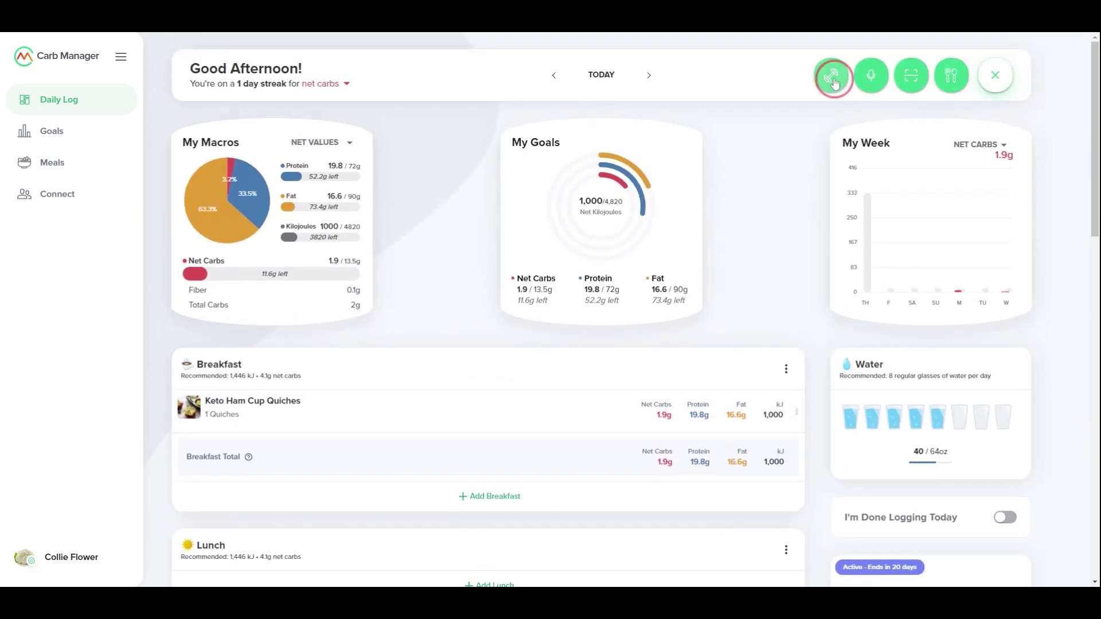
click(833, 86)
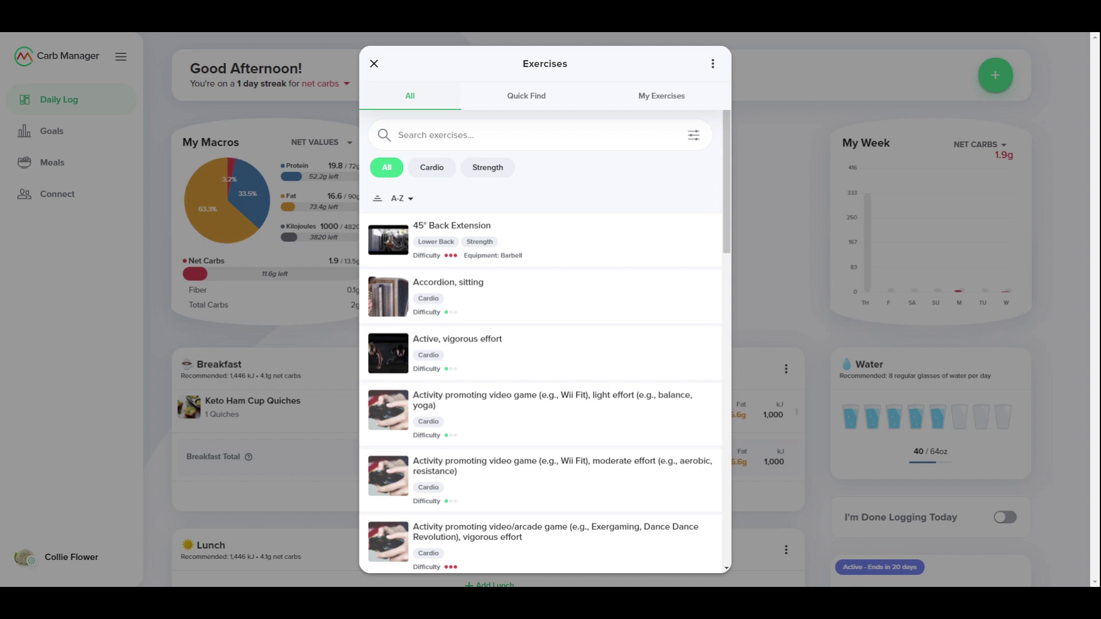
key(Tab)
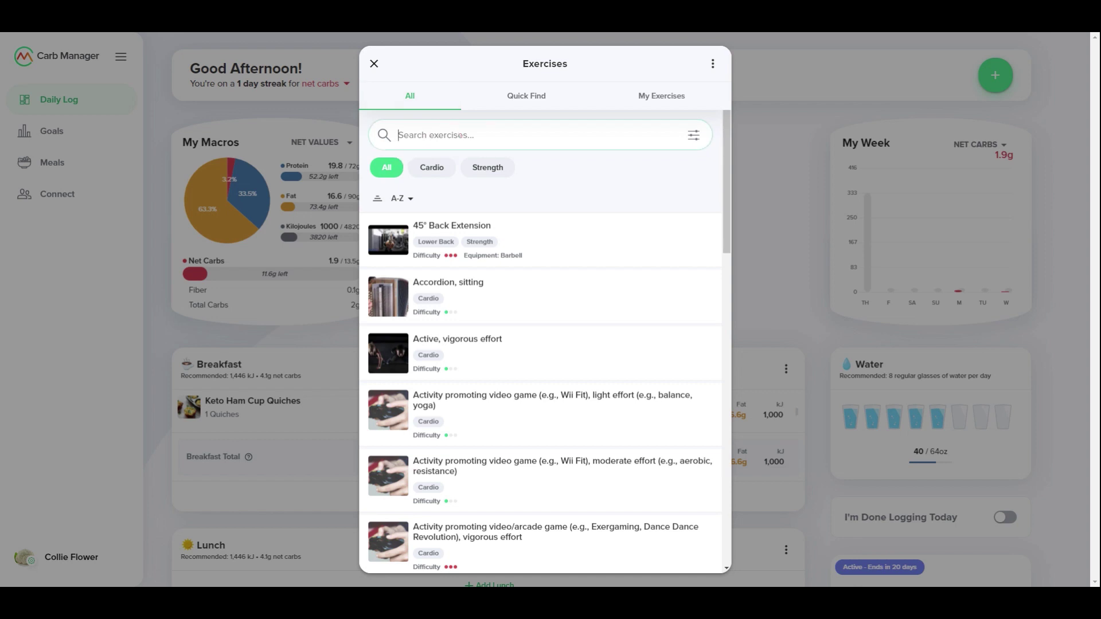
text(crun)
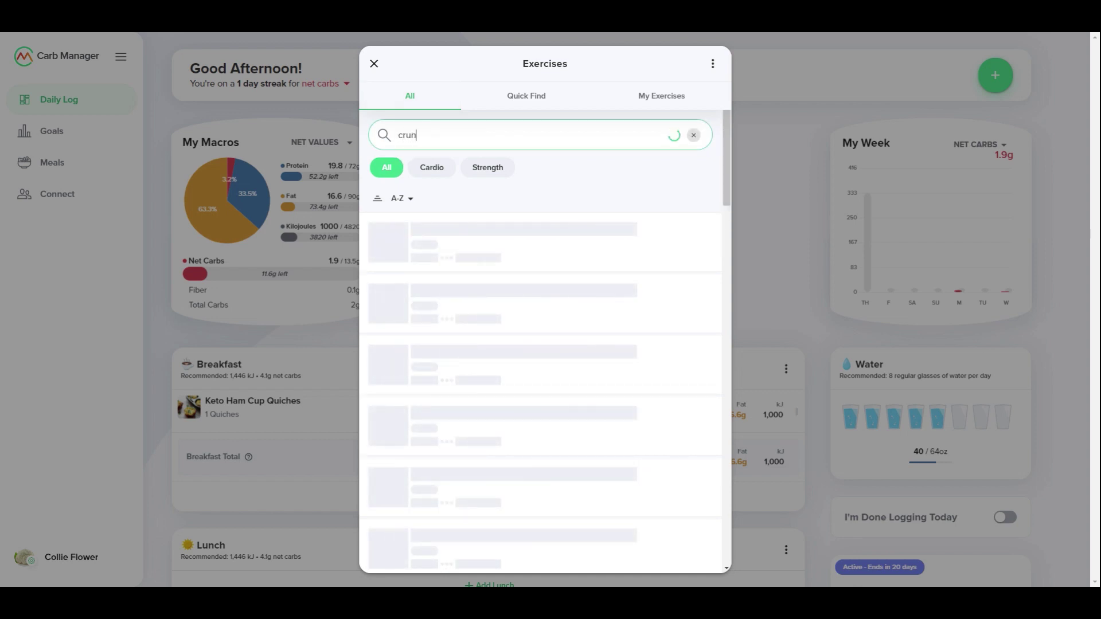
text(ches)
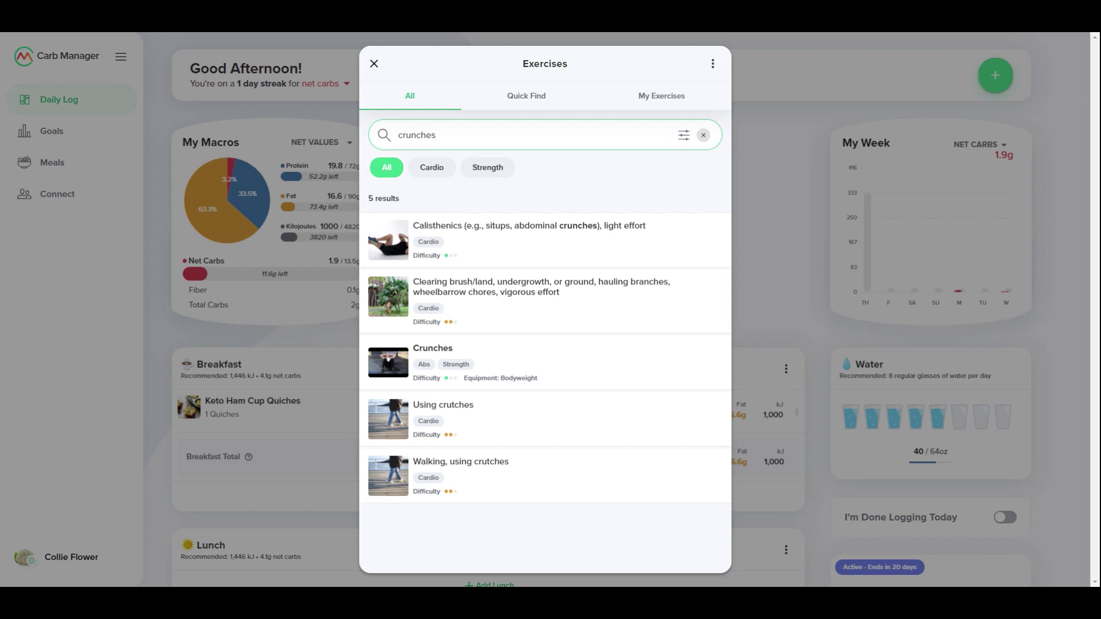
click(432, 171)
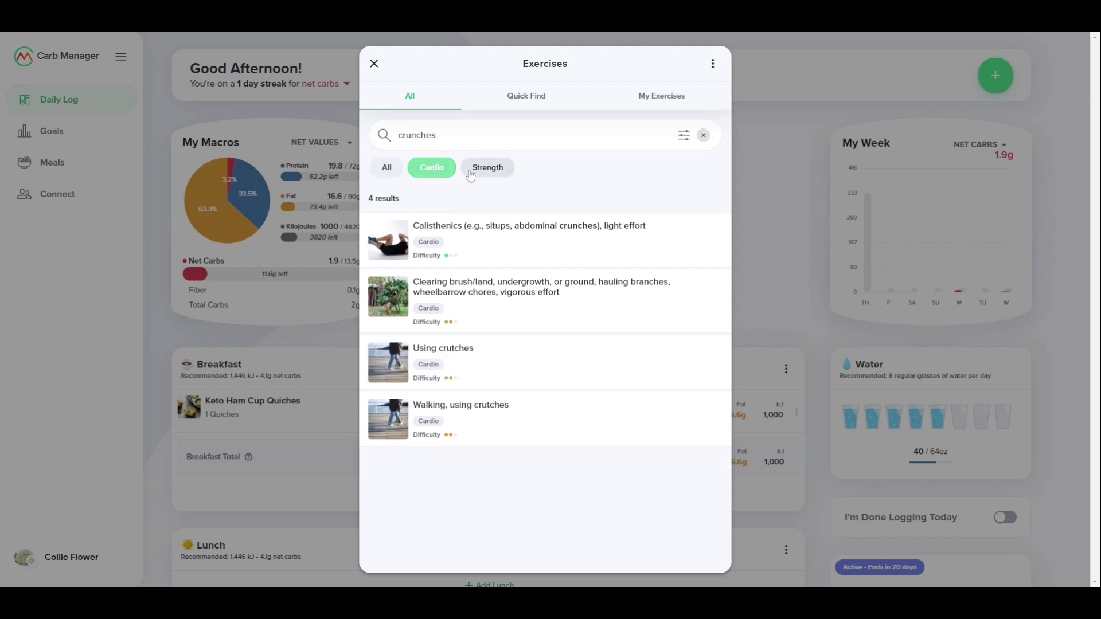
click(503, 171)
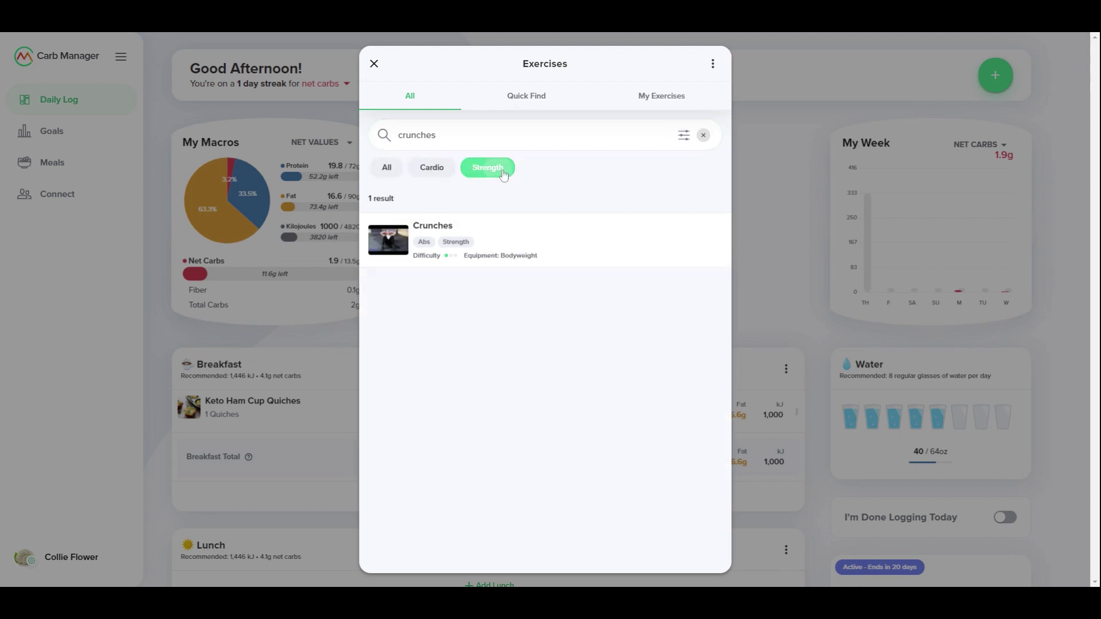
Apply an Abs muscle-group filter to the crunches results, then clear the filters again.
click(387, 174)
click(683, 135)
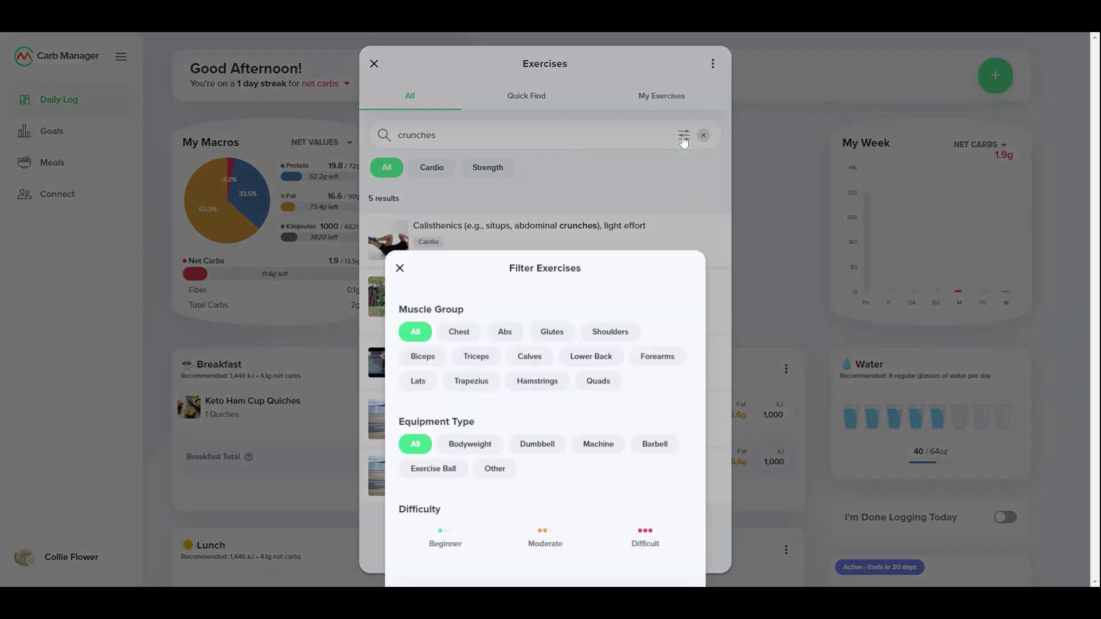
click(505, 264)
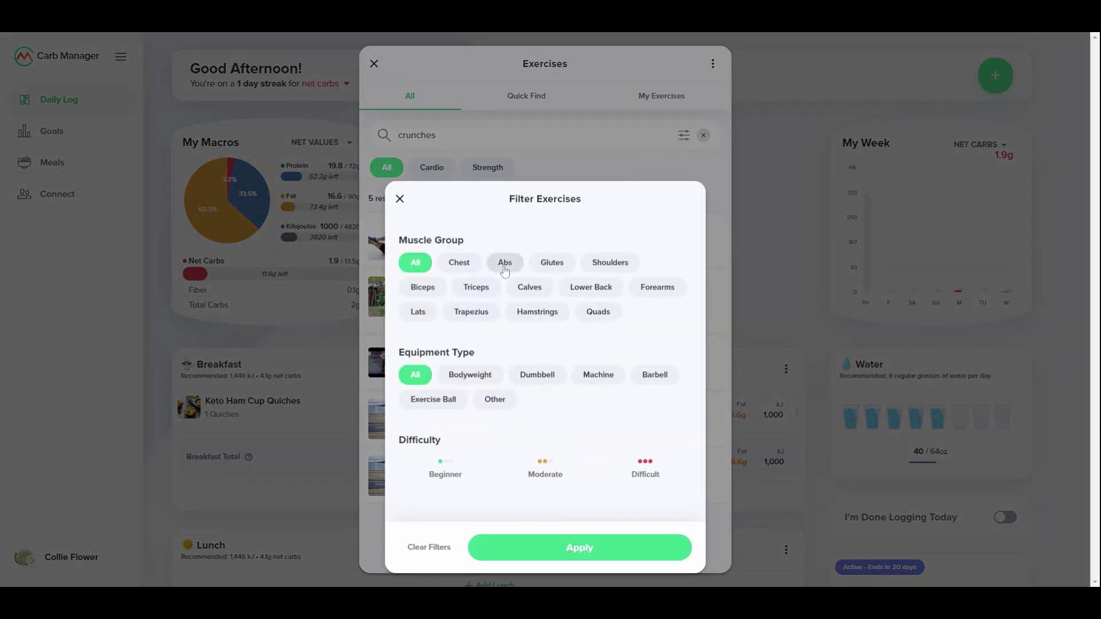
click(506, 264)
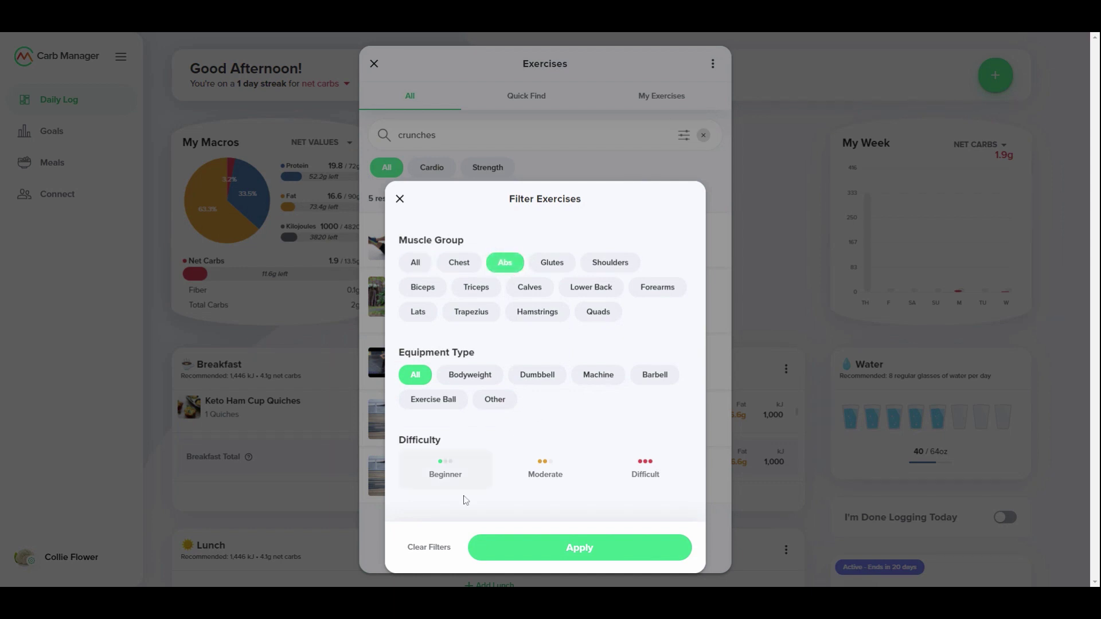
click(517, 548)
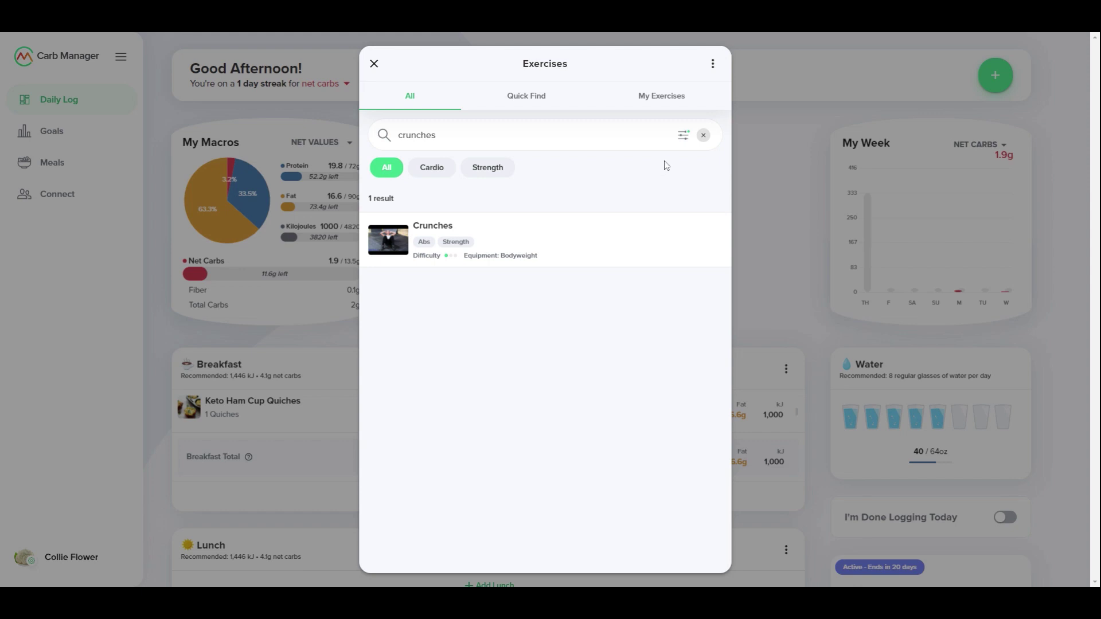
click(683, 135)
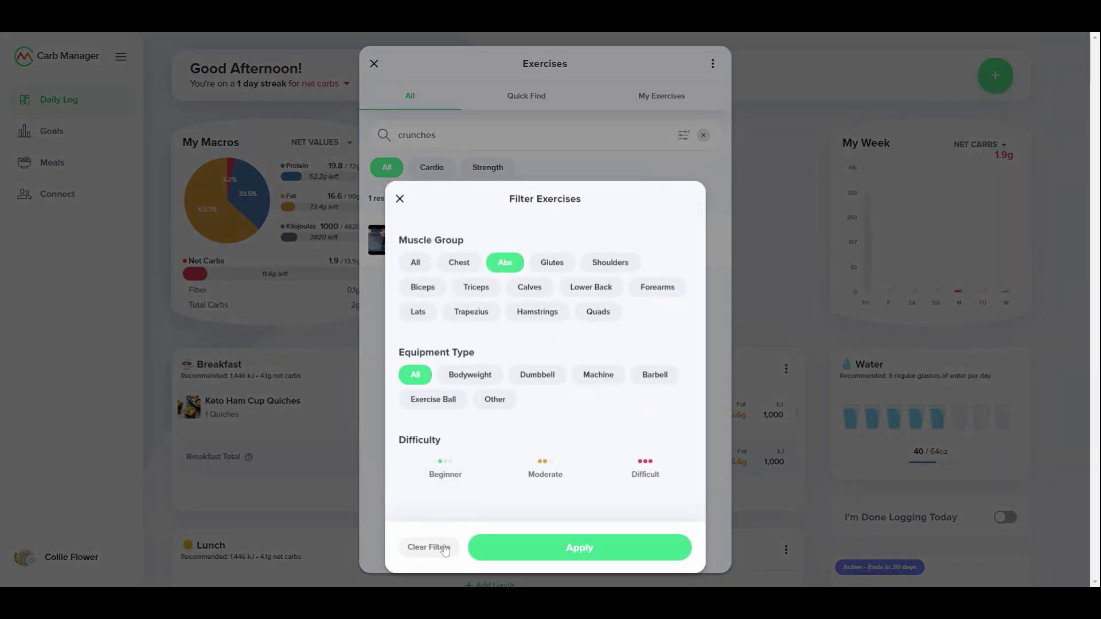
click(430, 547)
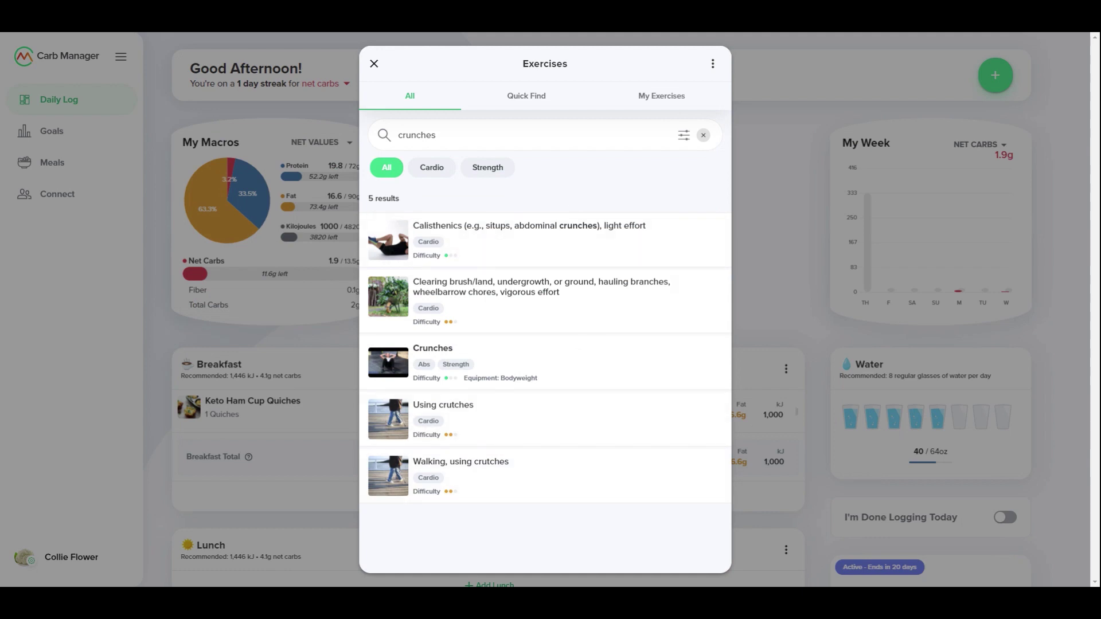
Clear the crunches search and sort all exercises by Recently Viewed.
click(703, 134)
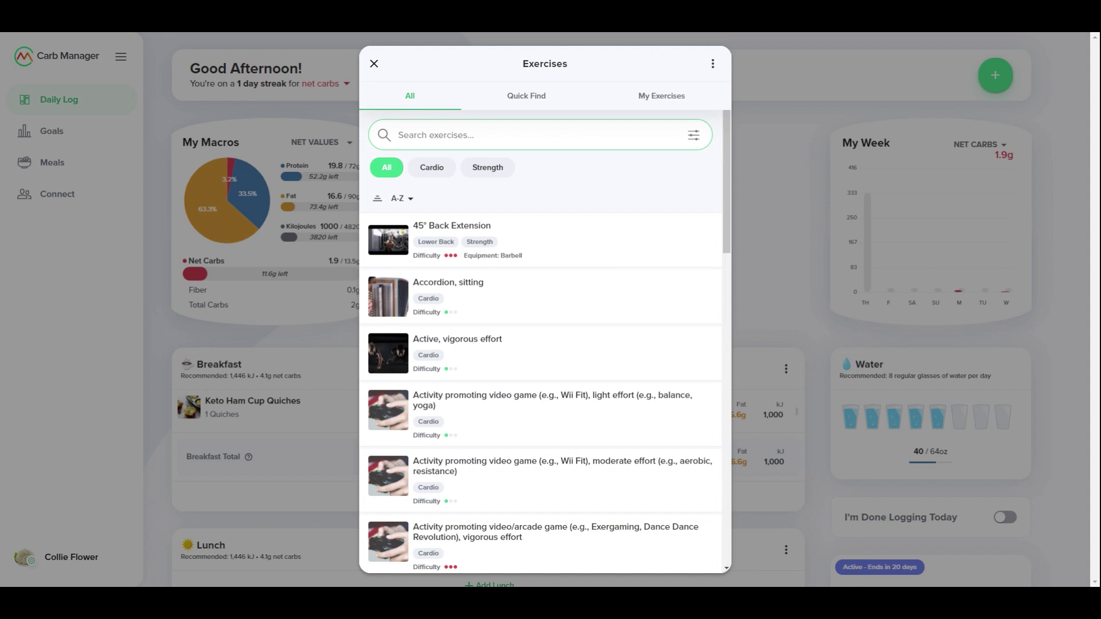
click(399, 198)
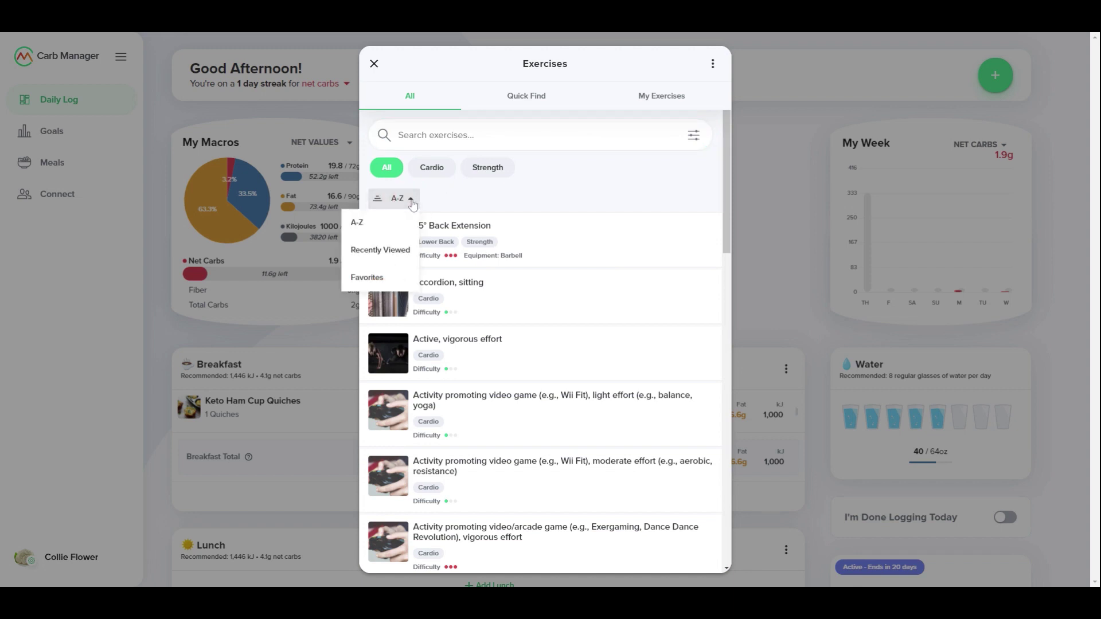
click(395, 250)
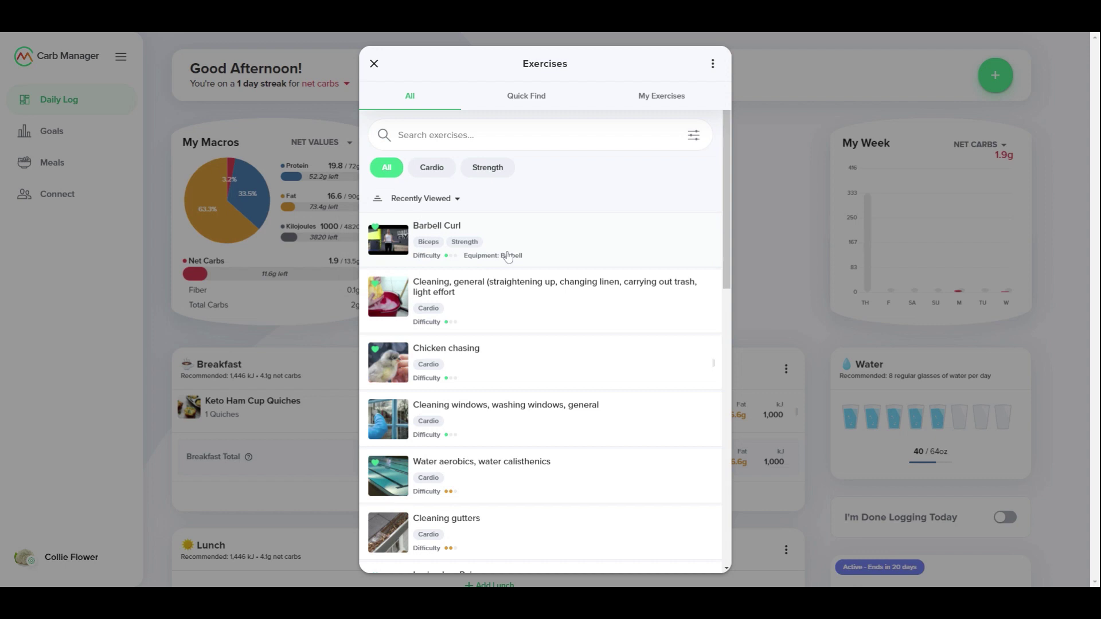
Browse Quick Find recents and favorites, then sort My Exercises A-Z.
click(519, 102)
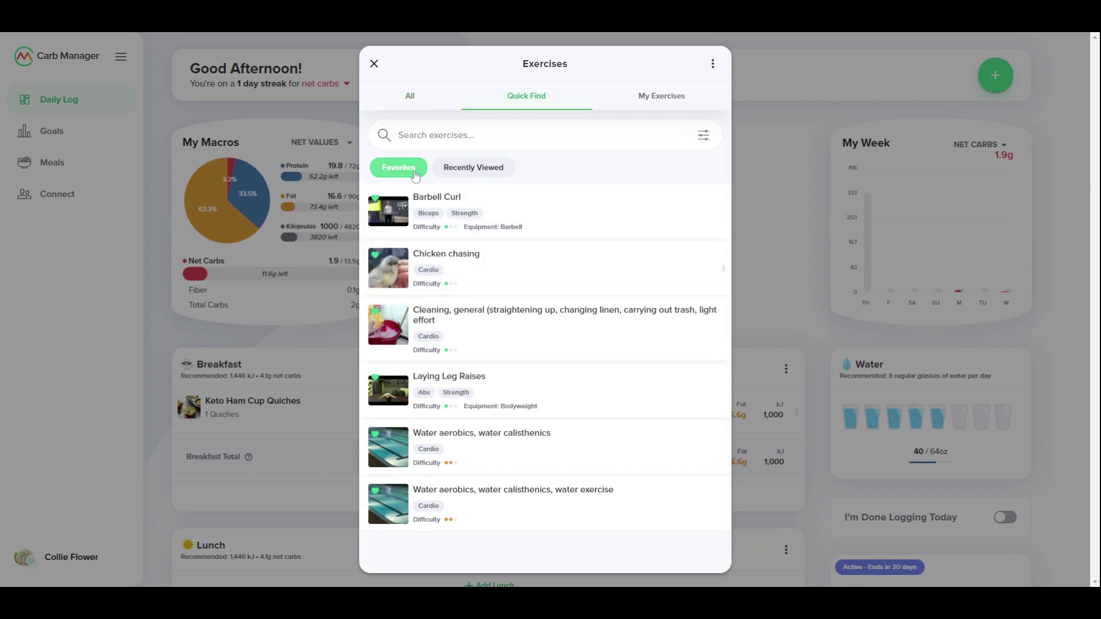
click(473, 167)
click(398, 176)
click(662, 96)
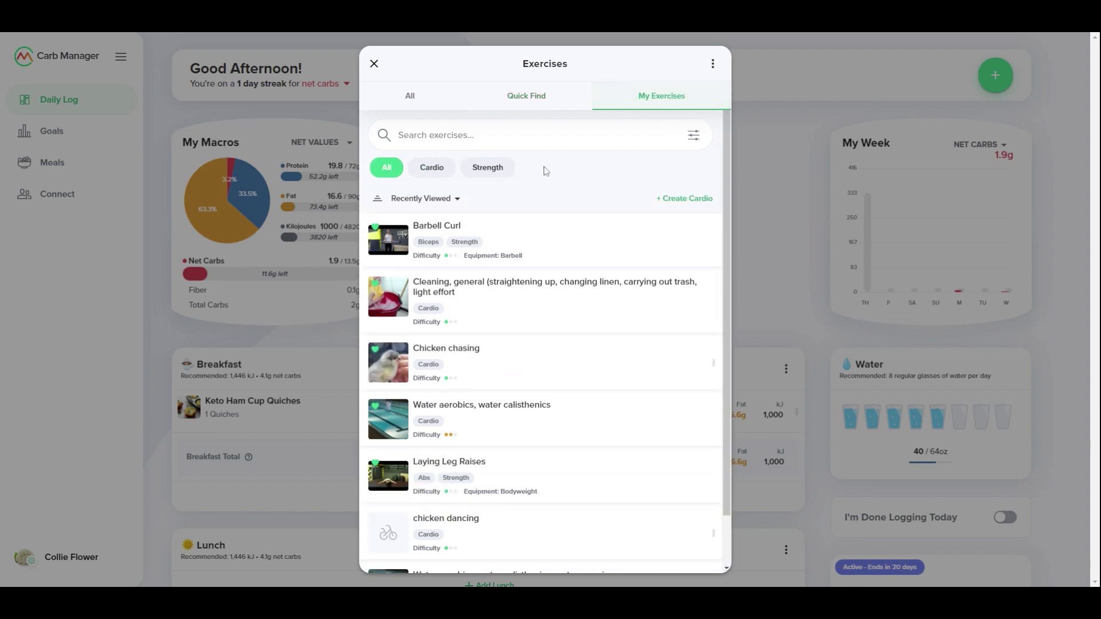
click(457, 203)
click(402, 227)
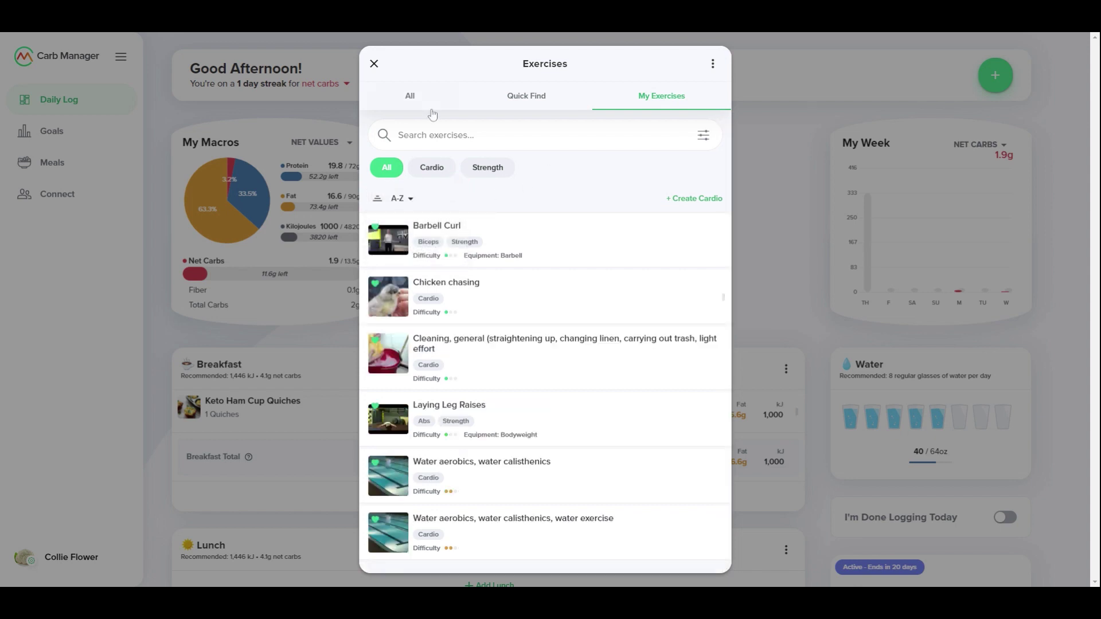
Search the All exercises catalogue for 'cleaning'.
click(410, 100)
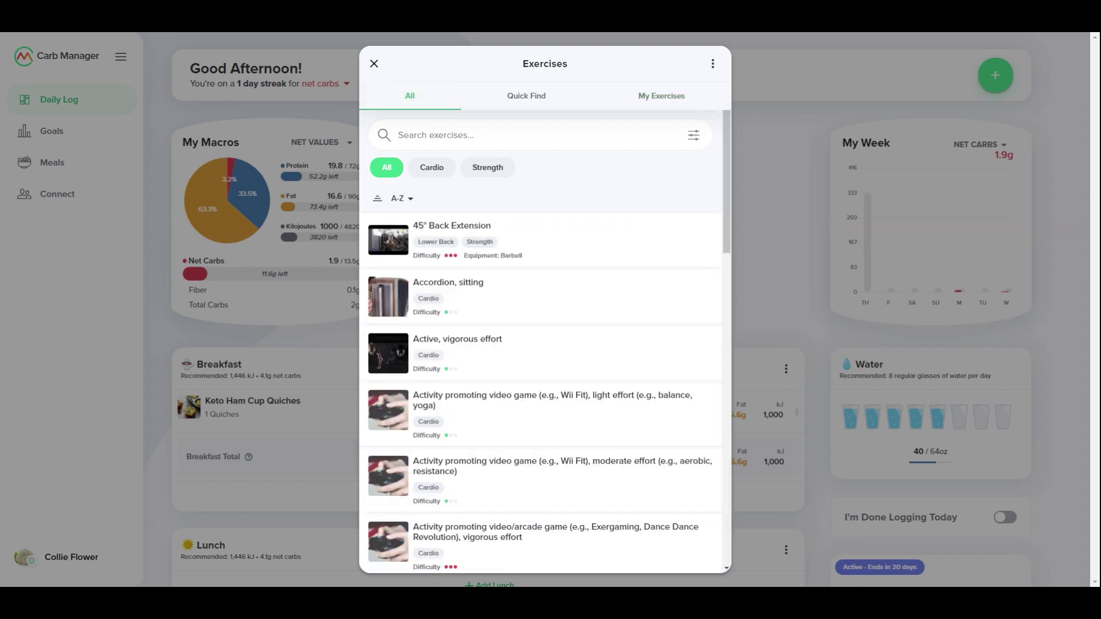
click(529, 136)
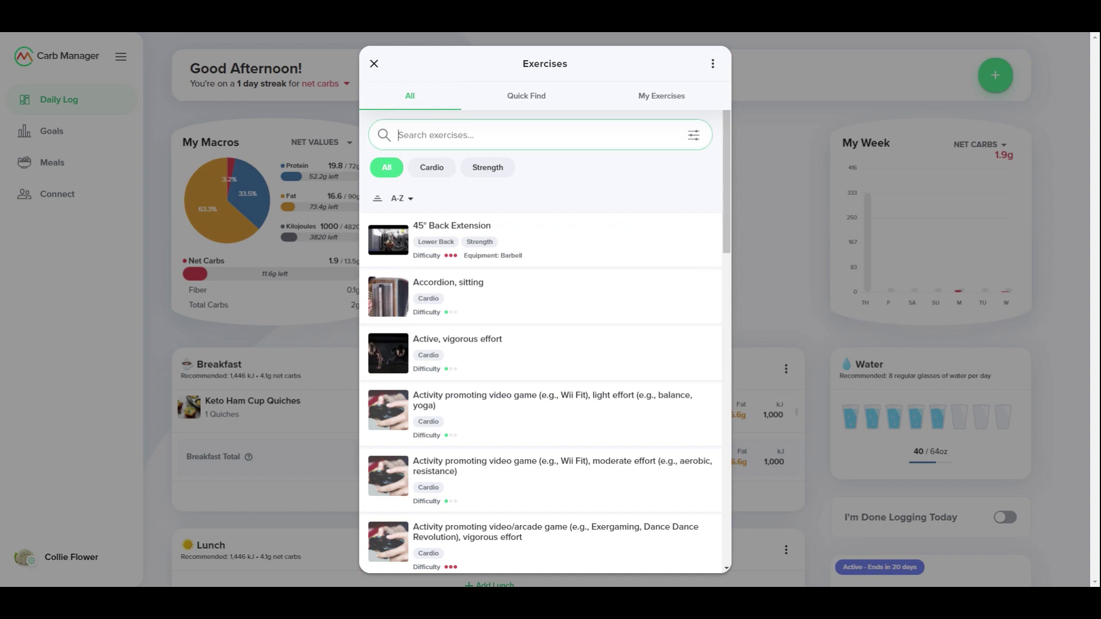
text(clean)
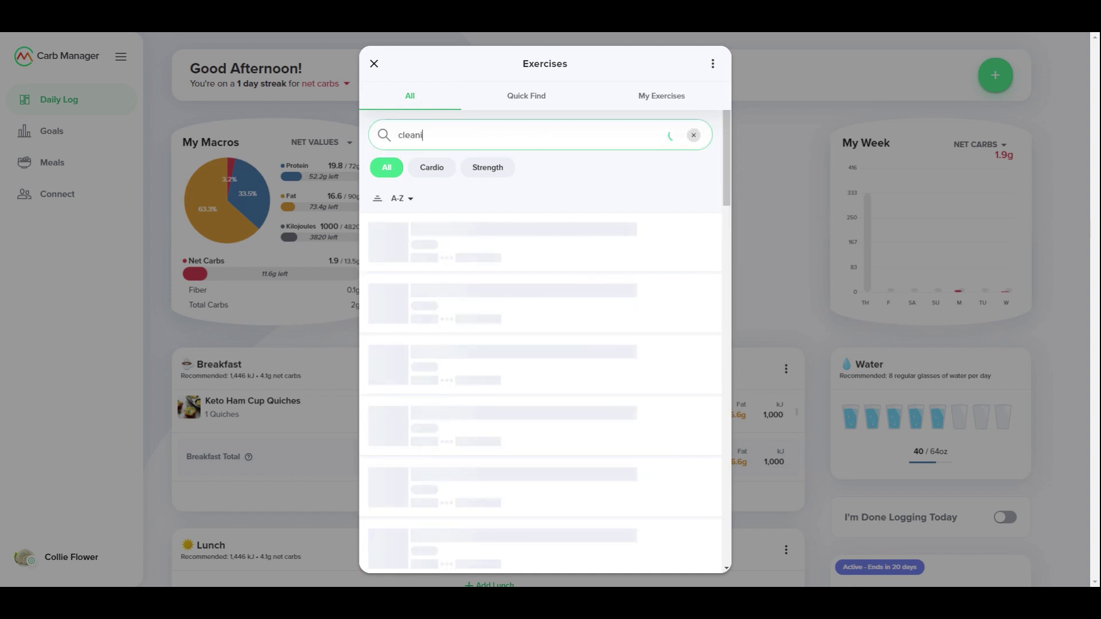
text(ing)
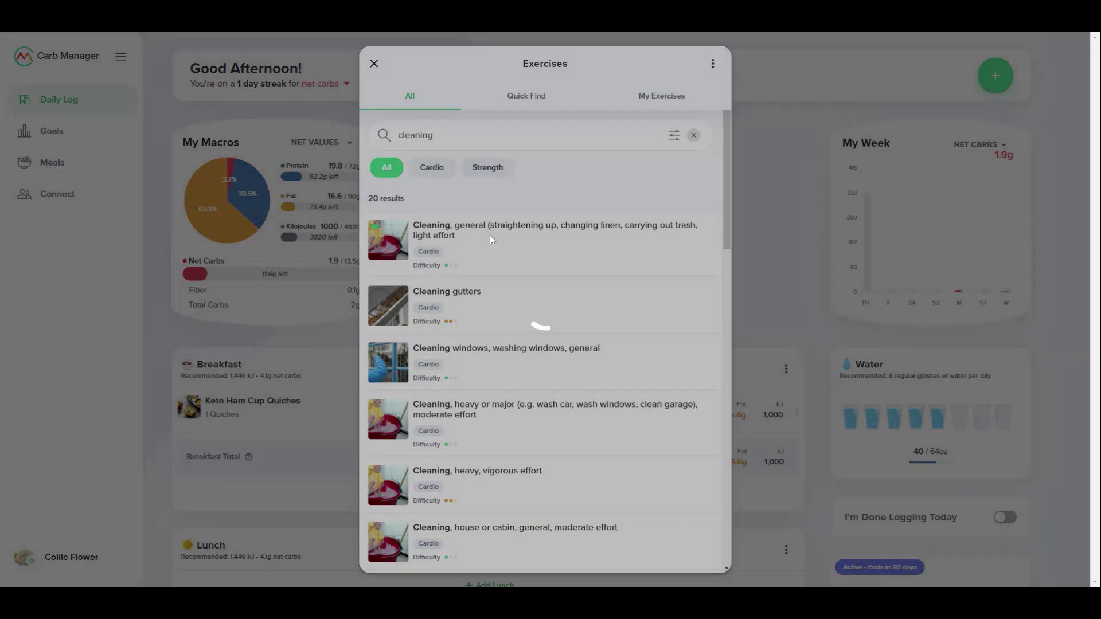
Review Cleaning, general's History and Progress views, then return to its Log view.
click(490, 238)
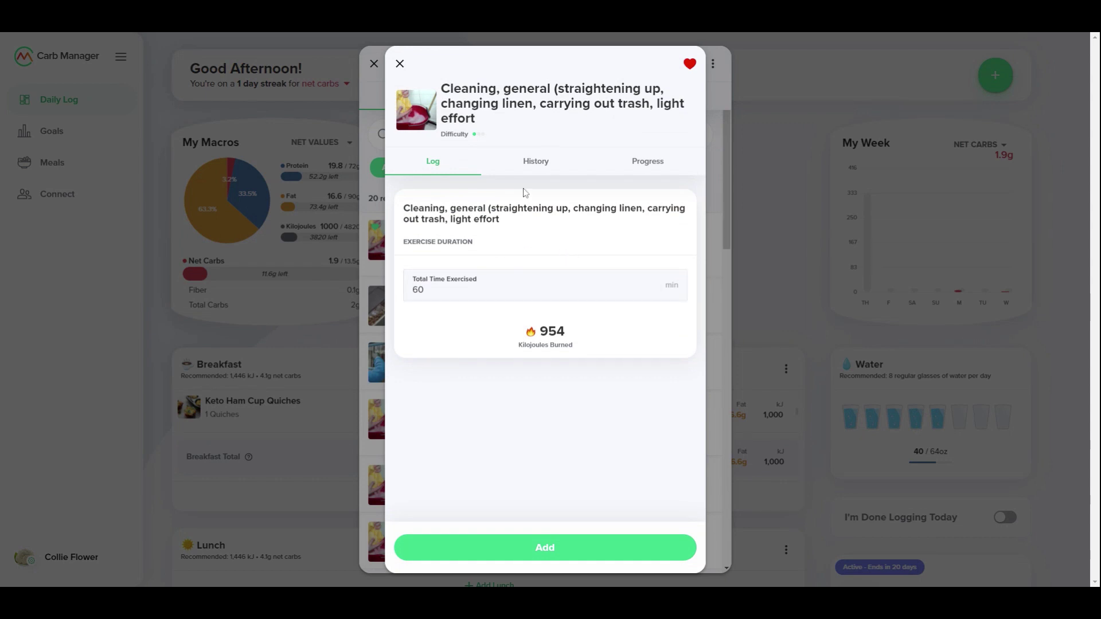
click(533, 162)
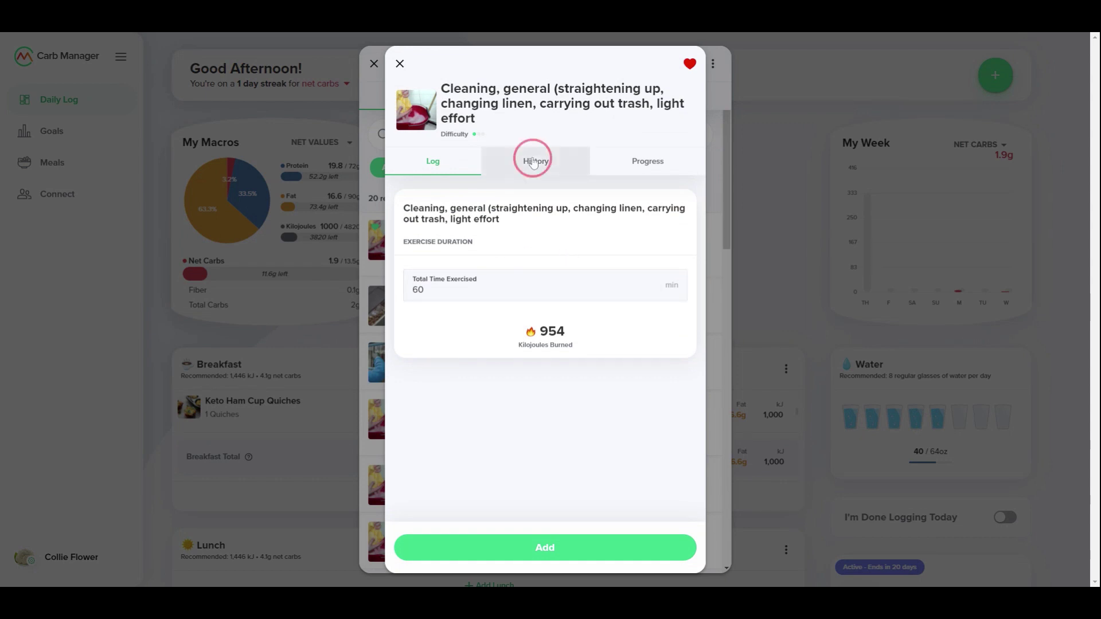
click(650, 170)
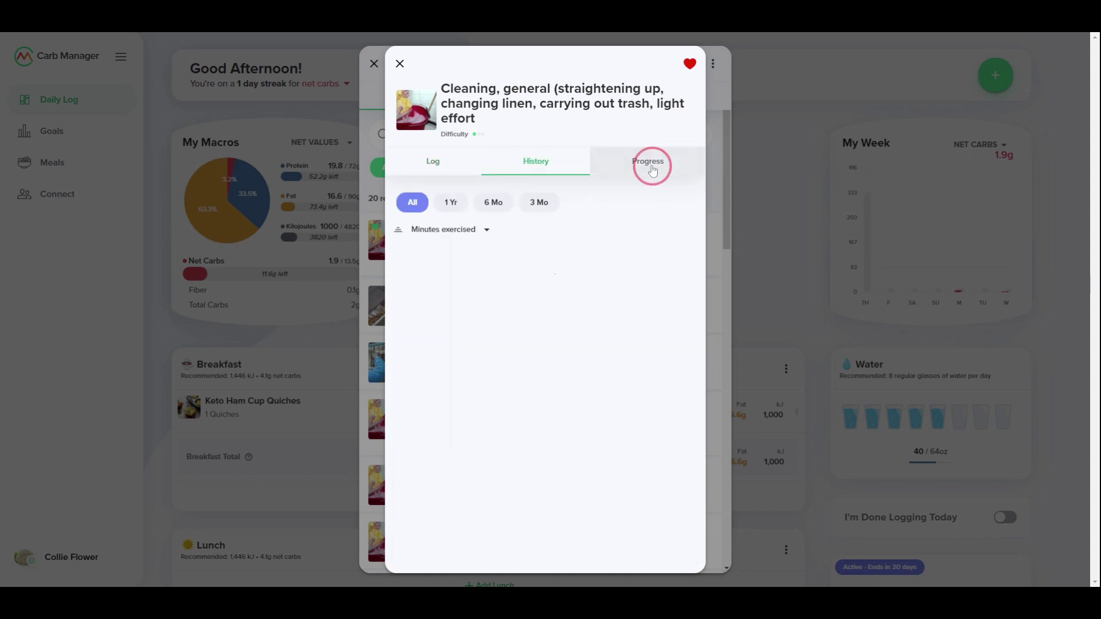
click(535, 164)
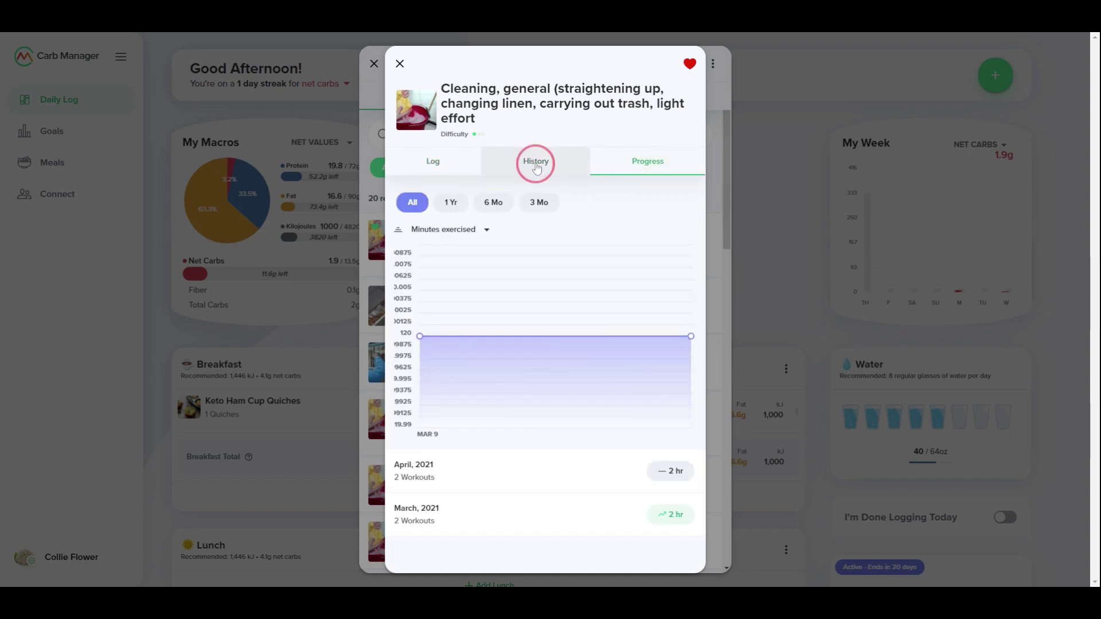
click(437, 162)
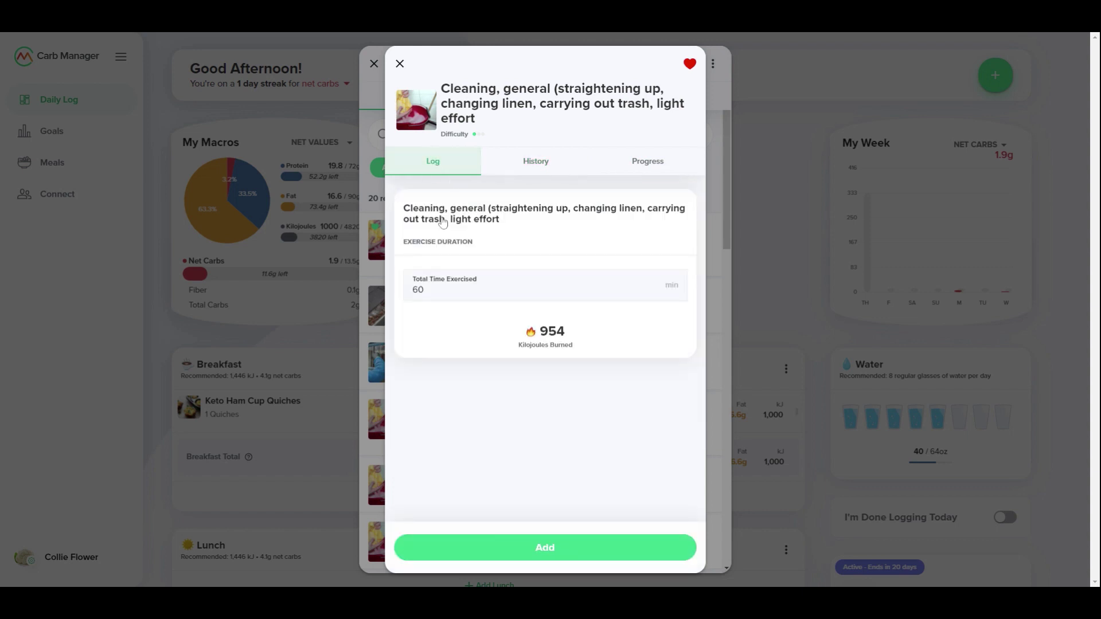
Reduce Cleaning, general to 55 minutes (874 kilojoules) and add it to today's log.
click(656, 294)
click(657, 295)
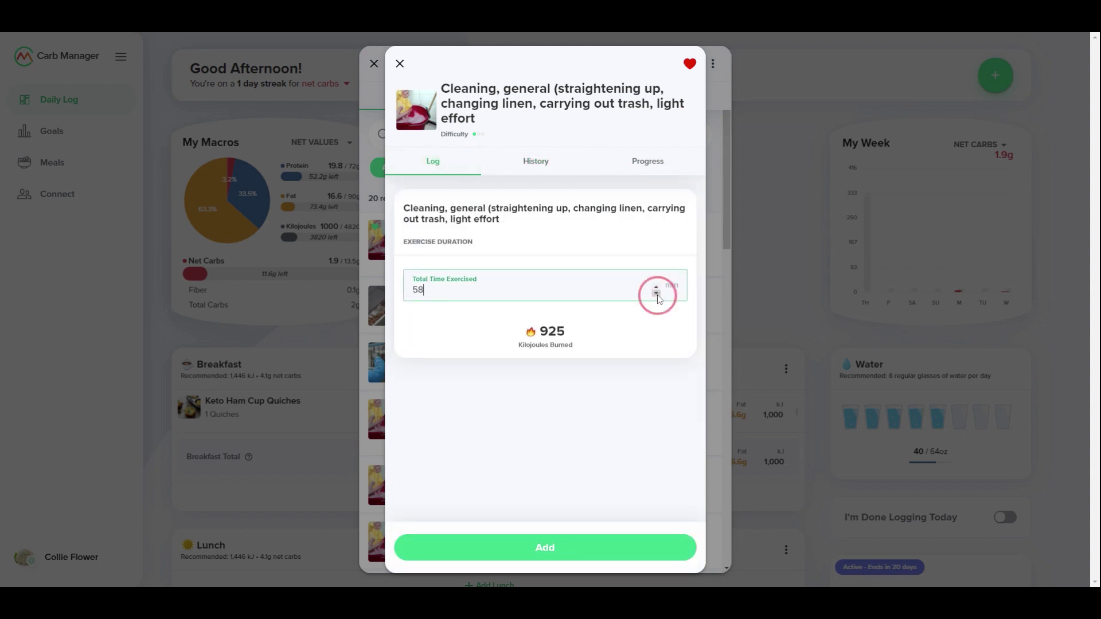
click(656, 295)
click(656, 295)
click(554, 554)
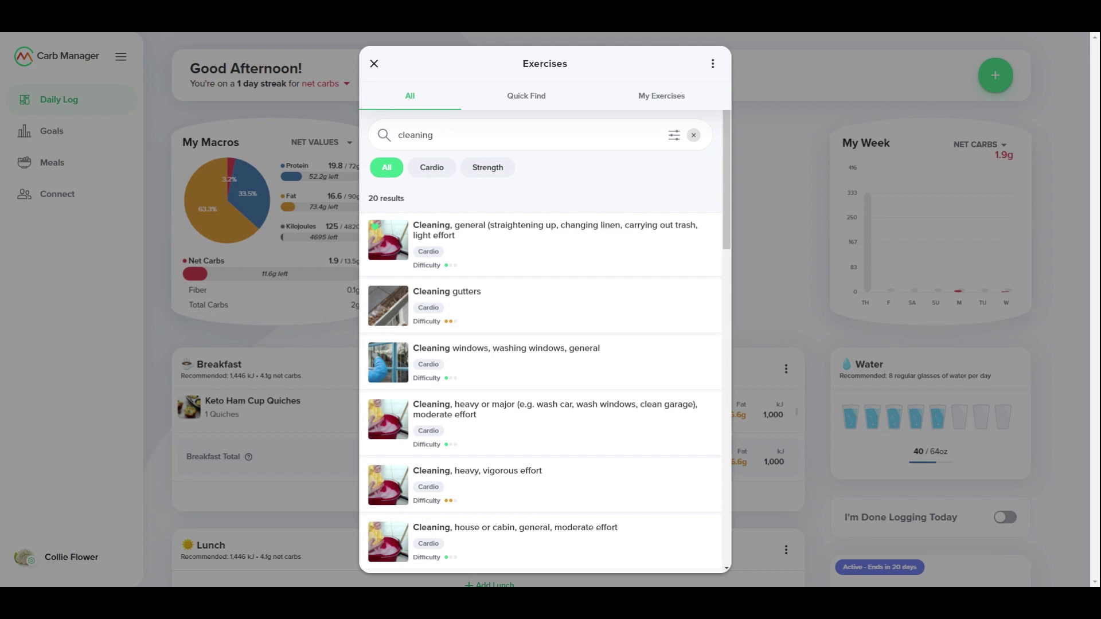
Clear the cleaning search, filter to Strength and select Barbell Curl.
click(693, 135)
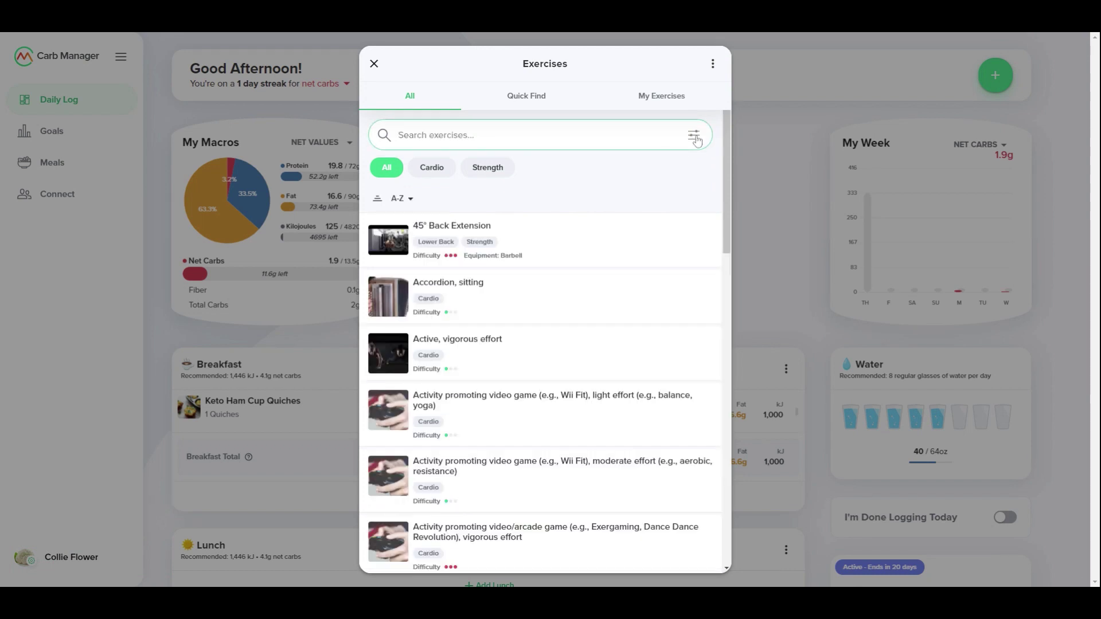
click(528, 132)
click(488, 168)
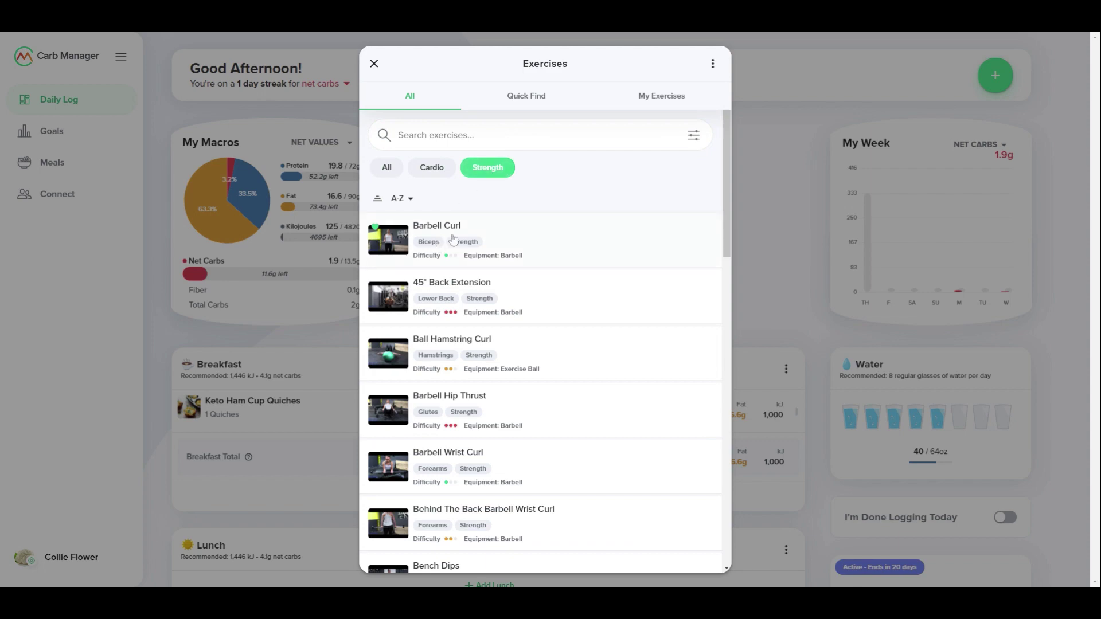
click(453, 240)
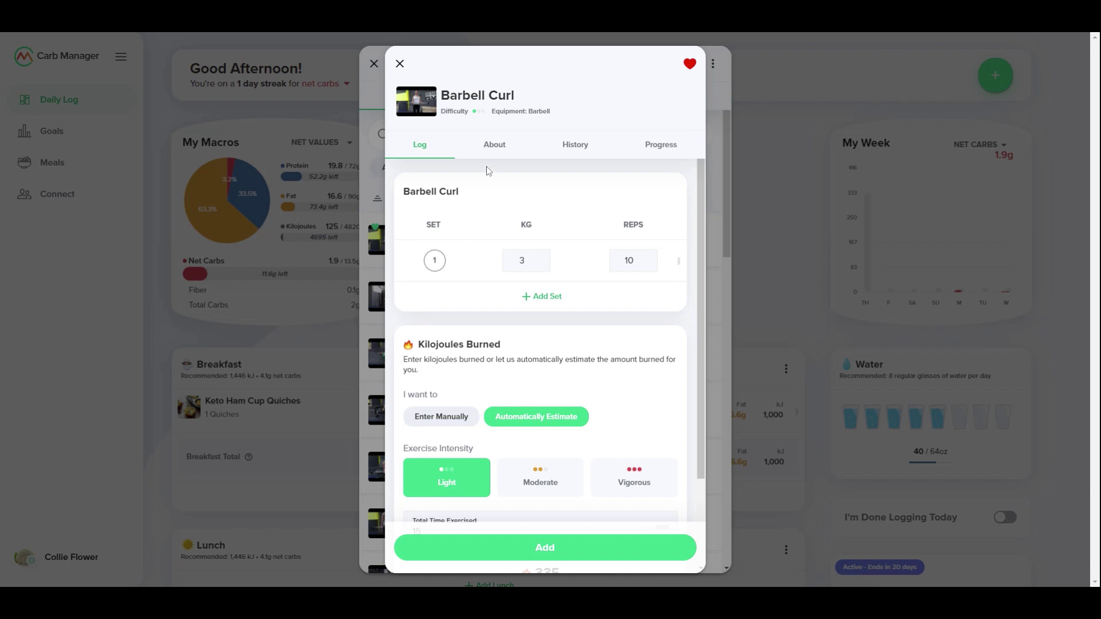
View Barbell Curl's About page with video, muscle diagram and instructions.
click(496, 148)
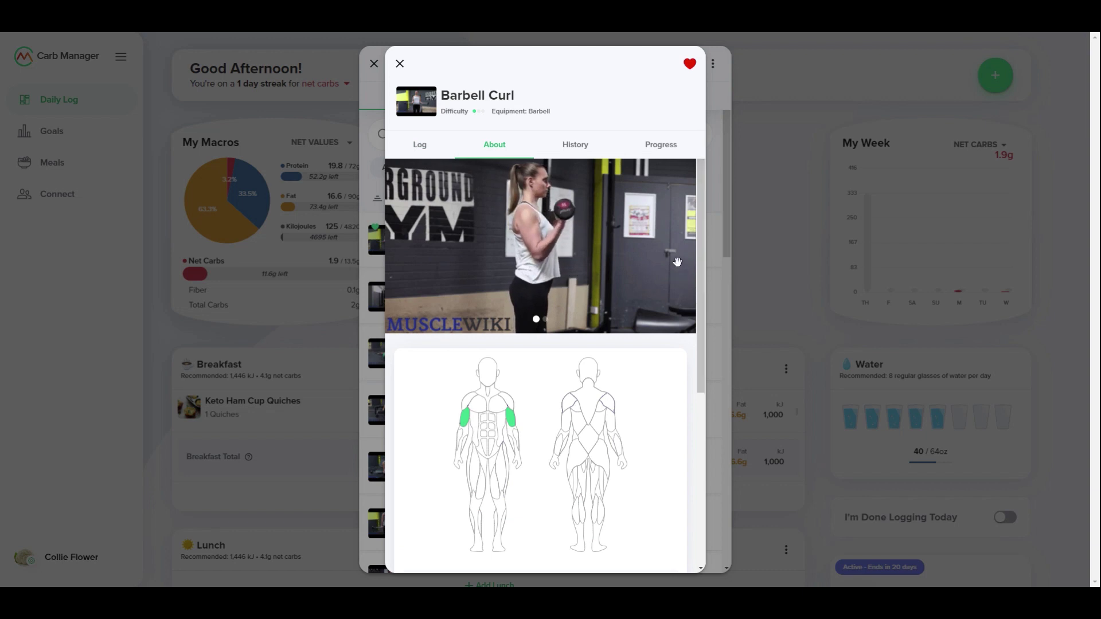
scroll(677, 271, down, 2)
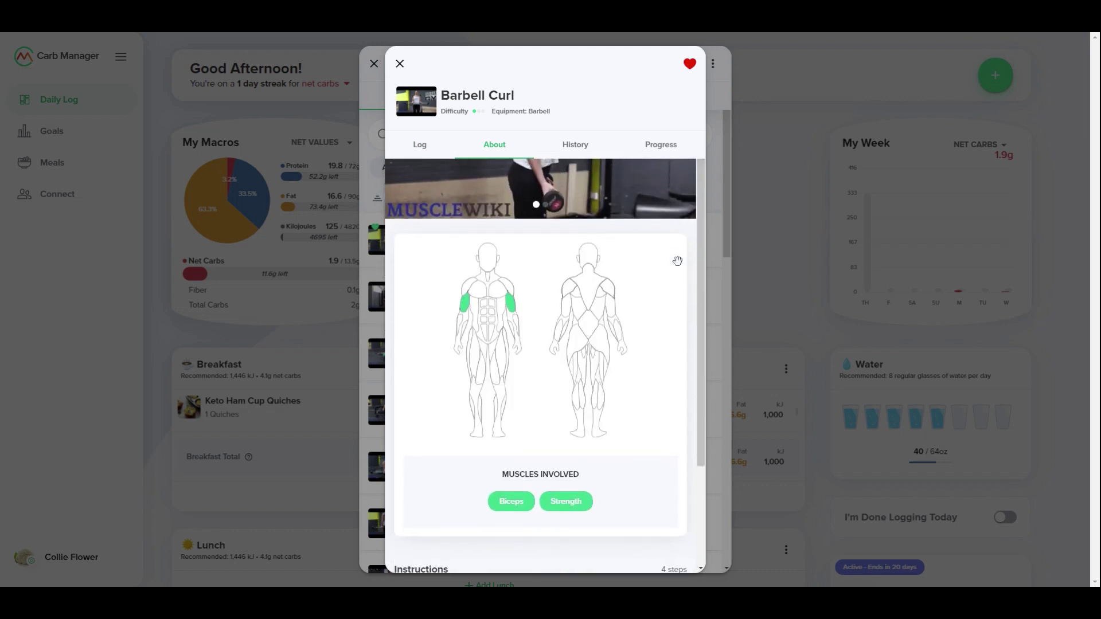
scroll(677, 264, down, 2)
scroll(677, 267, down, 1)
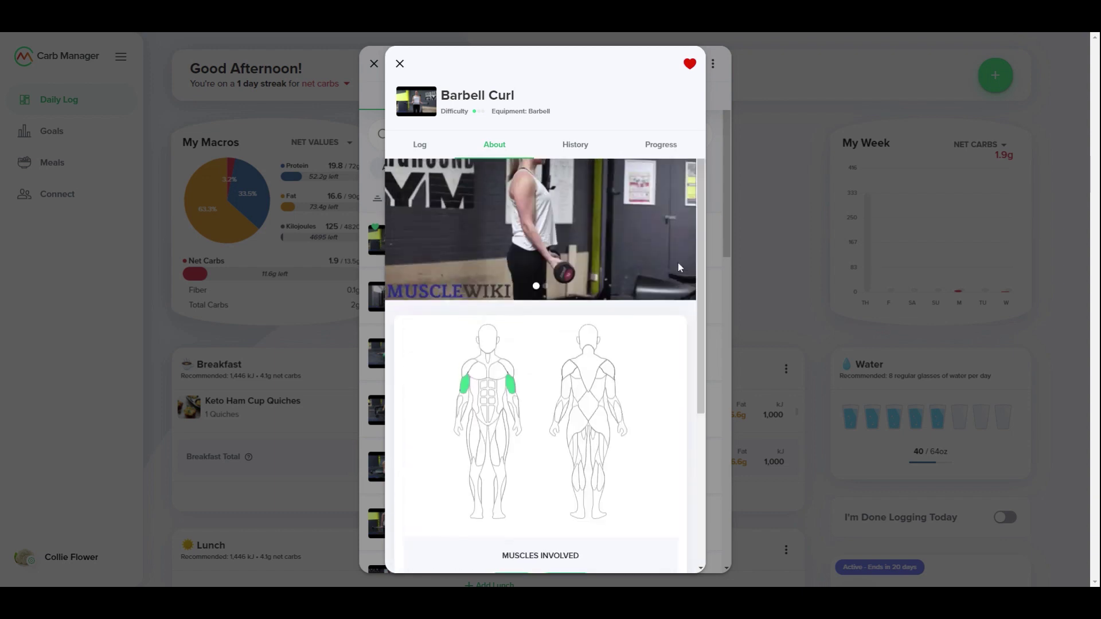
scroll(678, 267, up, 1)
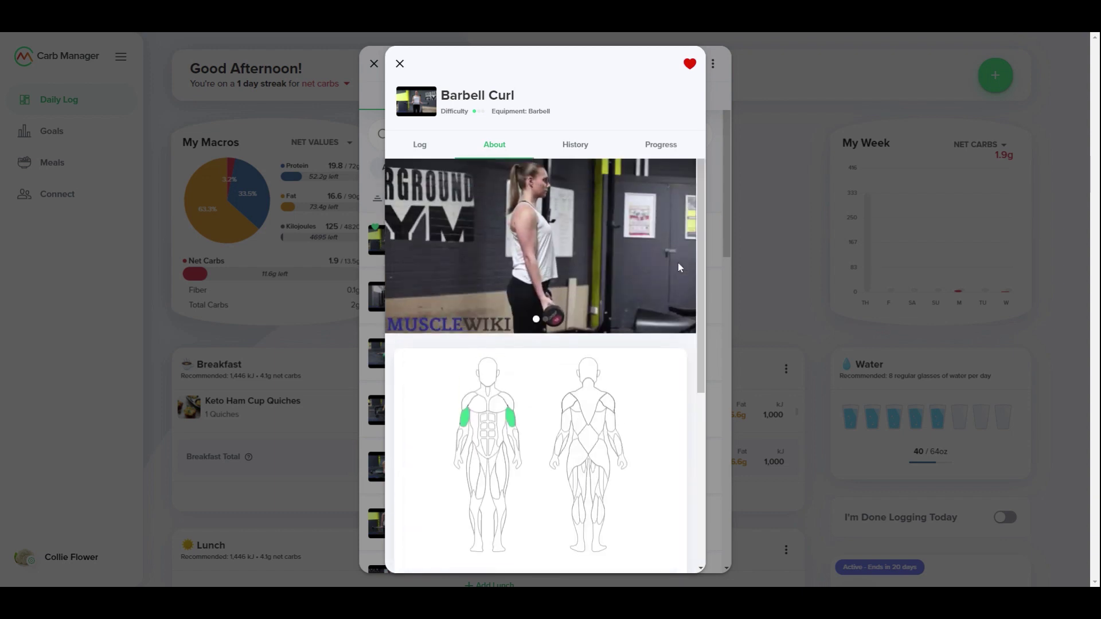
Build the Barbell Curl log to three 3 kg, 10-rep sets, removing an accidental fourth set.
click(421, 149)
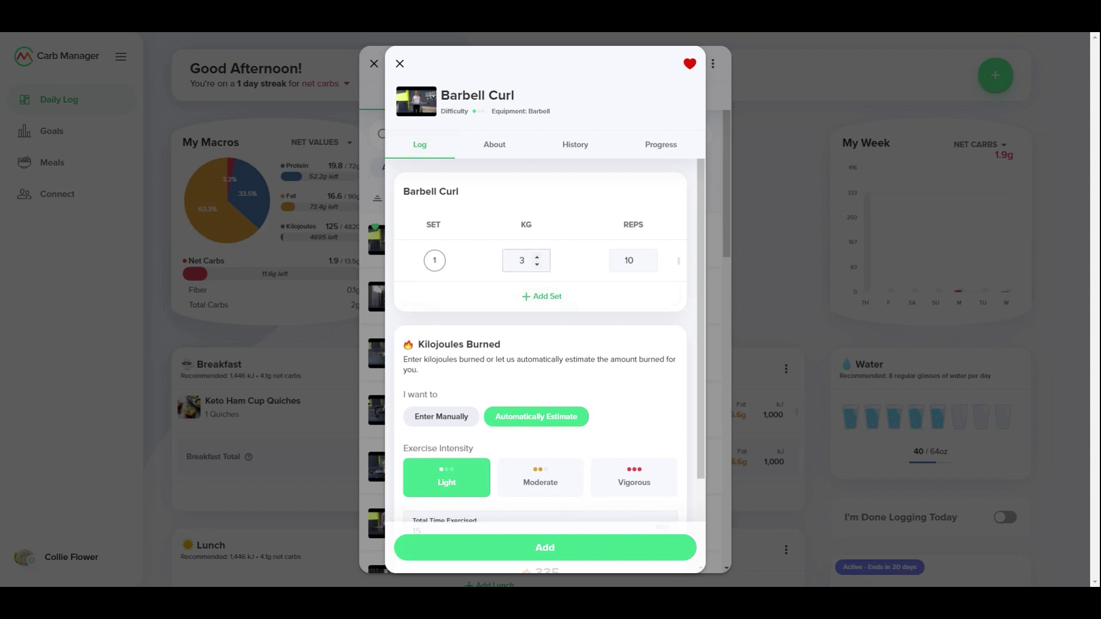
click(539, 295)
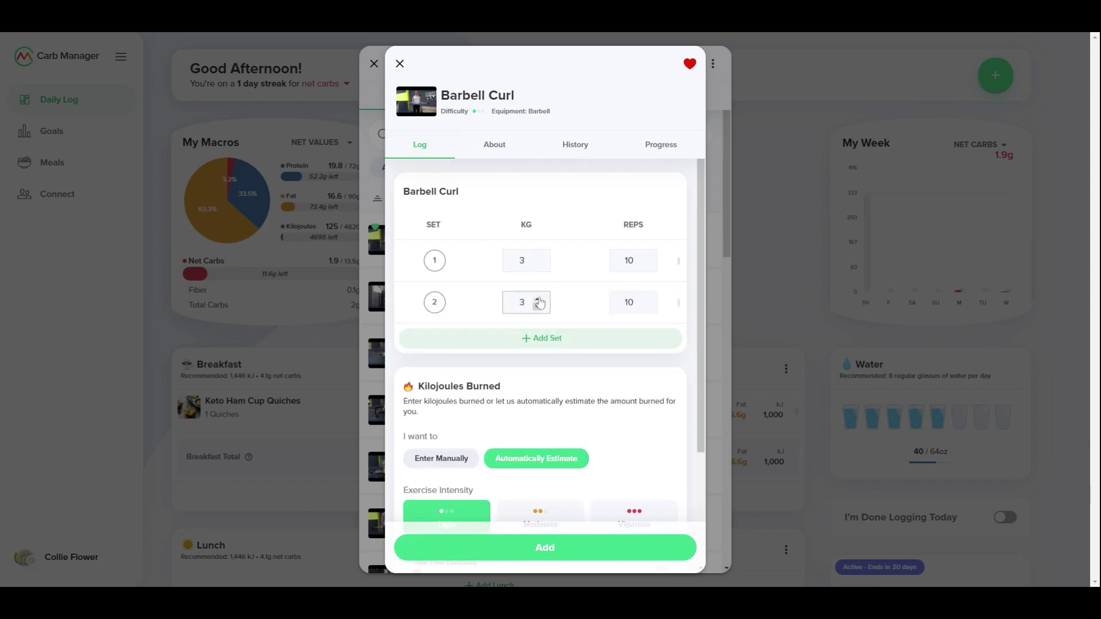
click(548, 341)
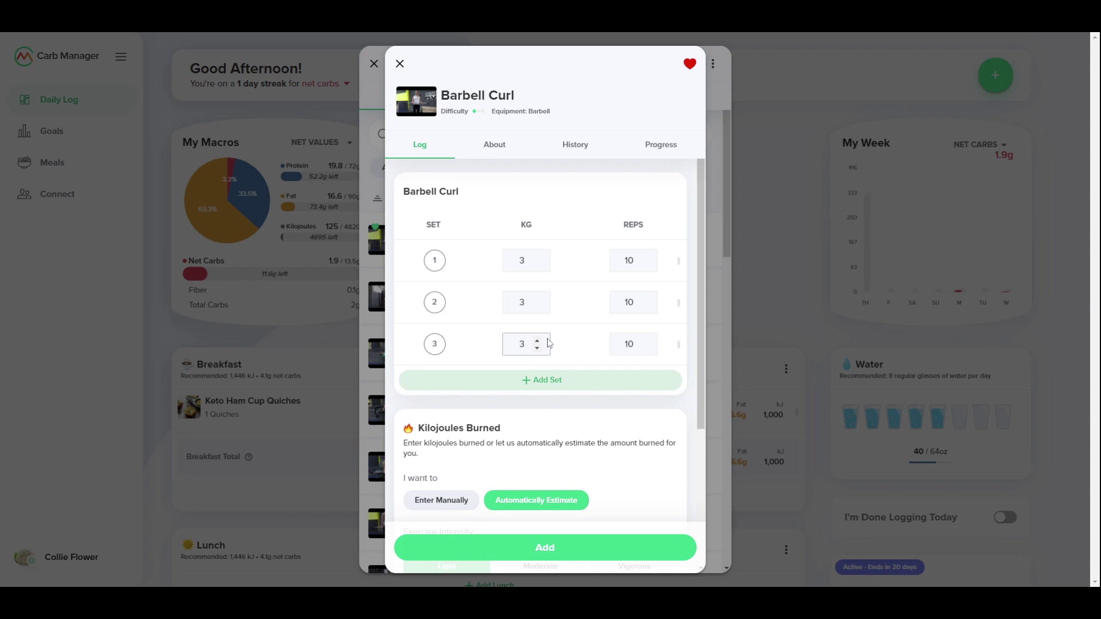
click(548, 383)
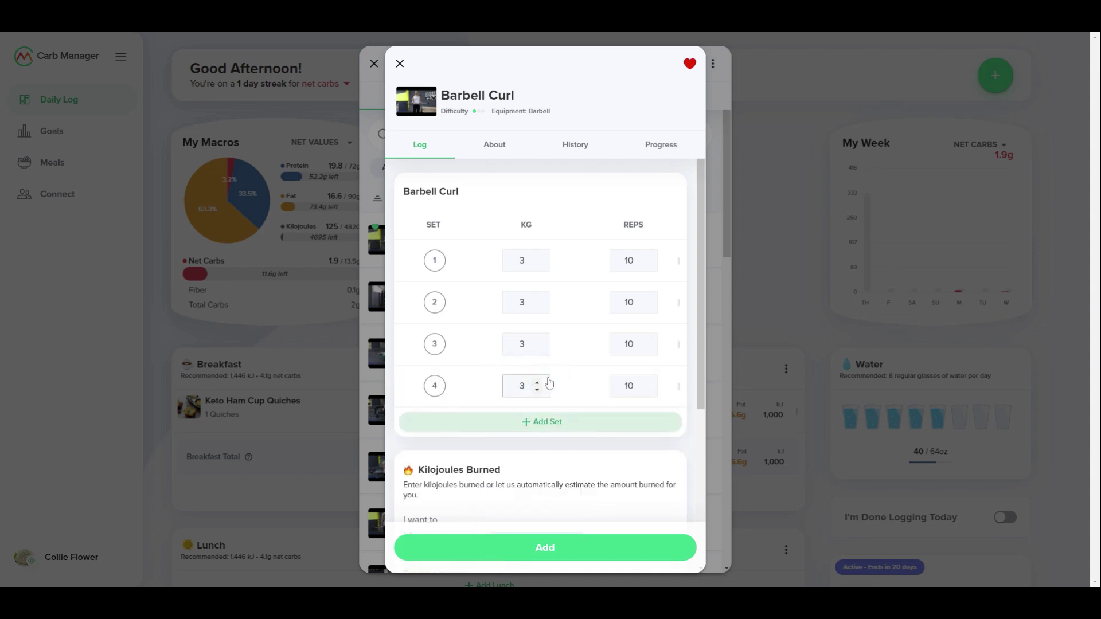
drag(684, 393, 668, 391)
click(667, 392)
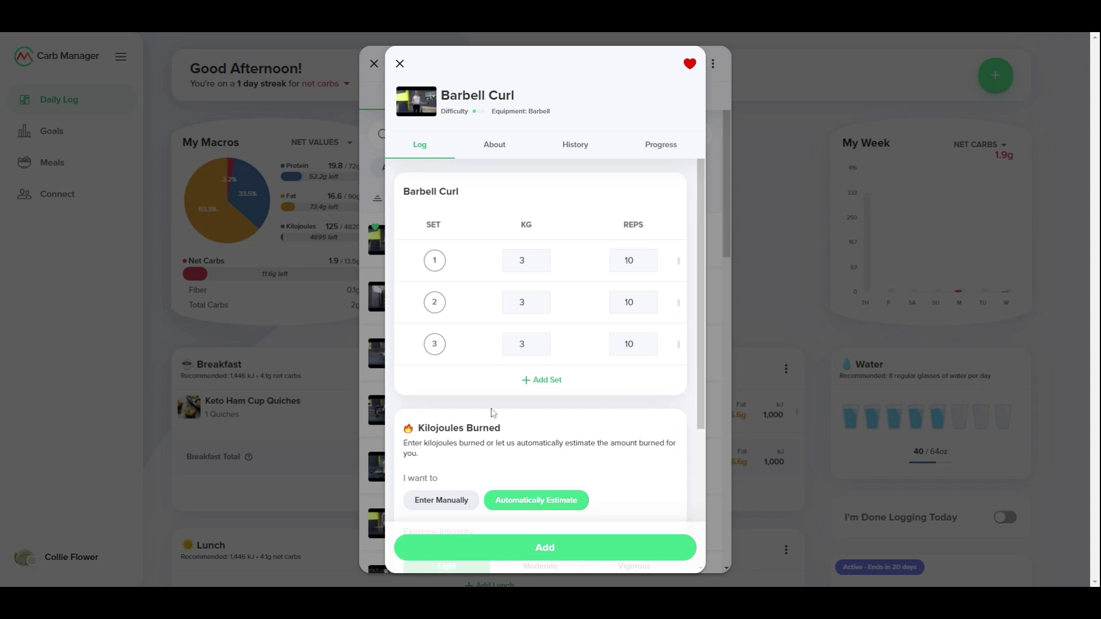
scroll(482, 409, down, 2)
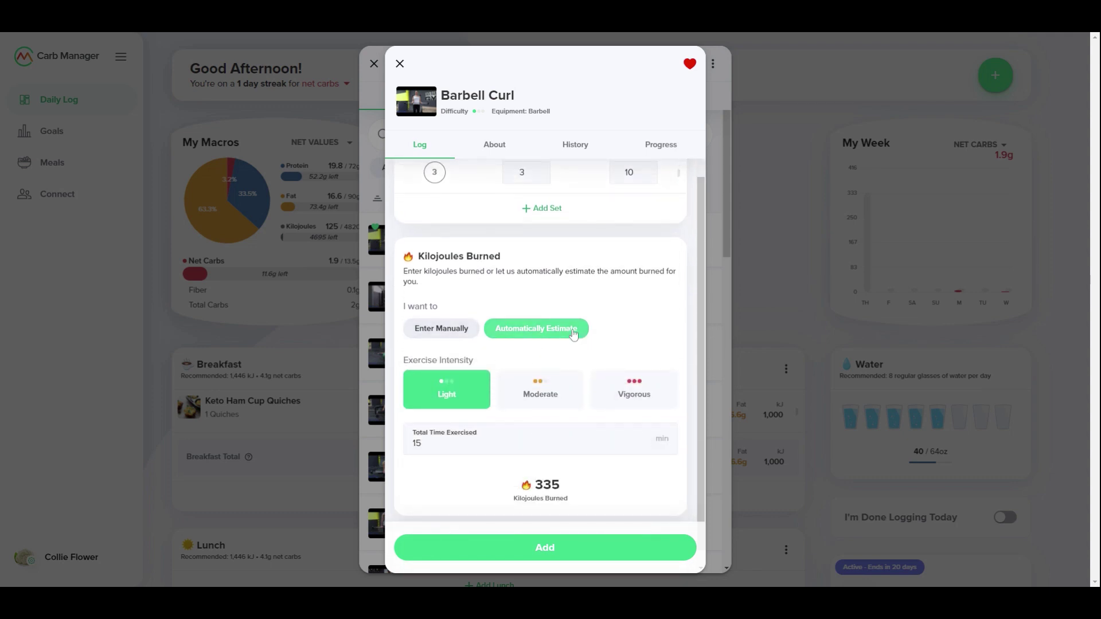
scroll(609, 334, down, 1)
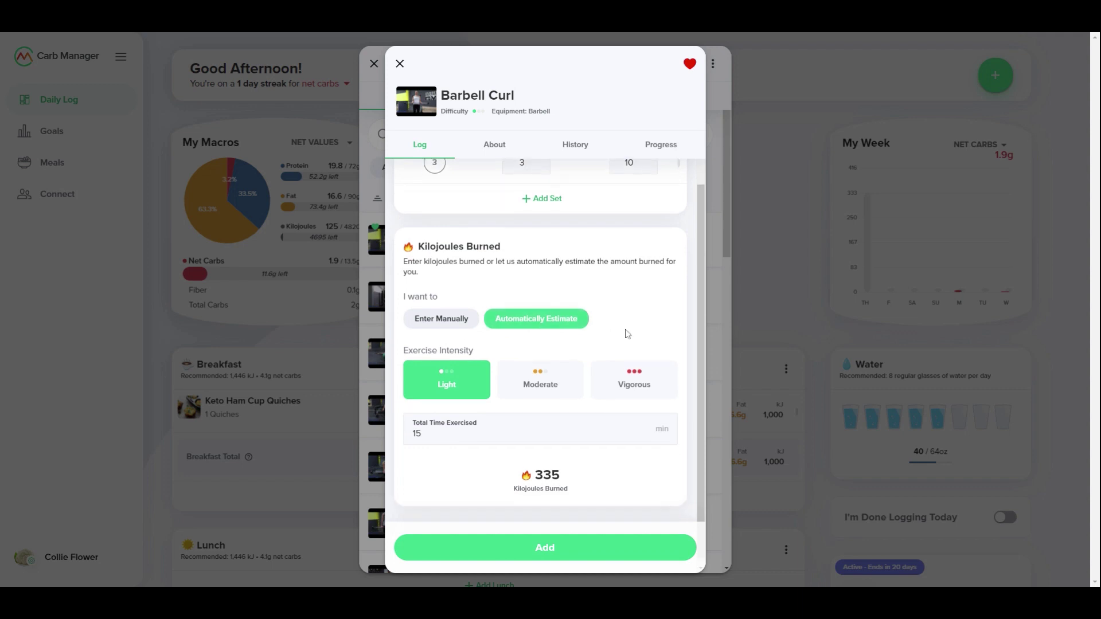
Set Total Time Exercised to 10 minutes with auto-estimated 222 kJ and add the Barbell Curl.
click(533, 317)
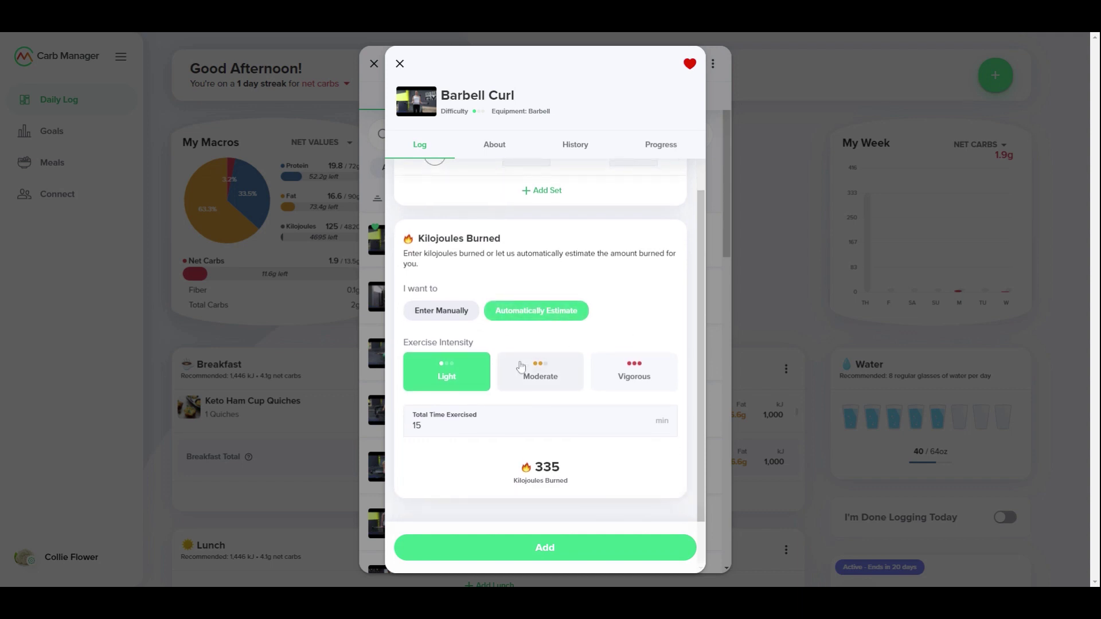
mouse_move(540, 420)
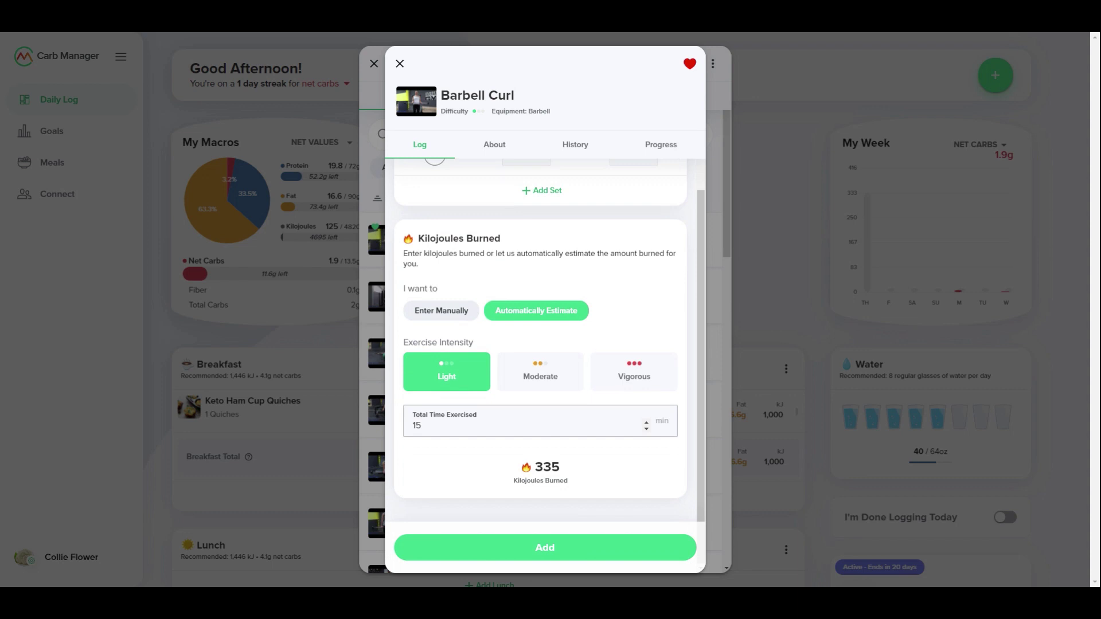
click(646, 427)
click(646, 427)
key(BackSpace)
text(0)
click(533, 548)
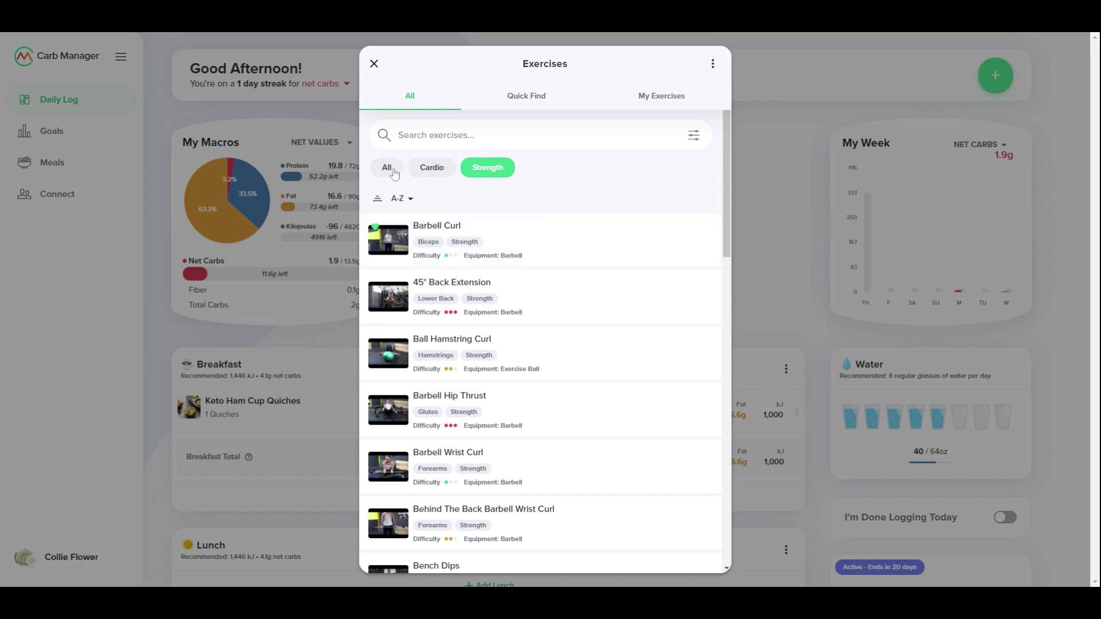
click(373, 64)
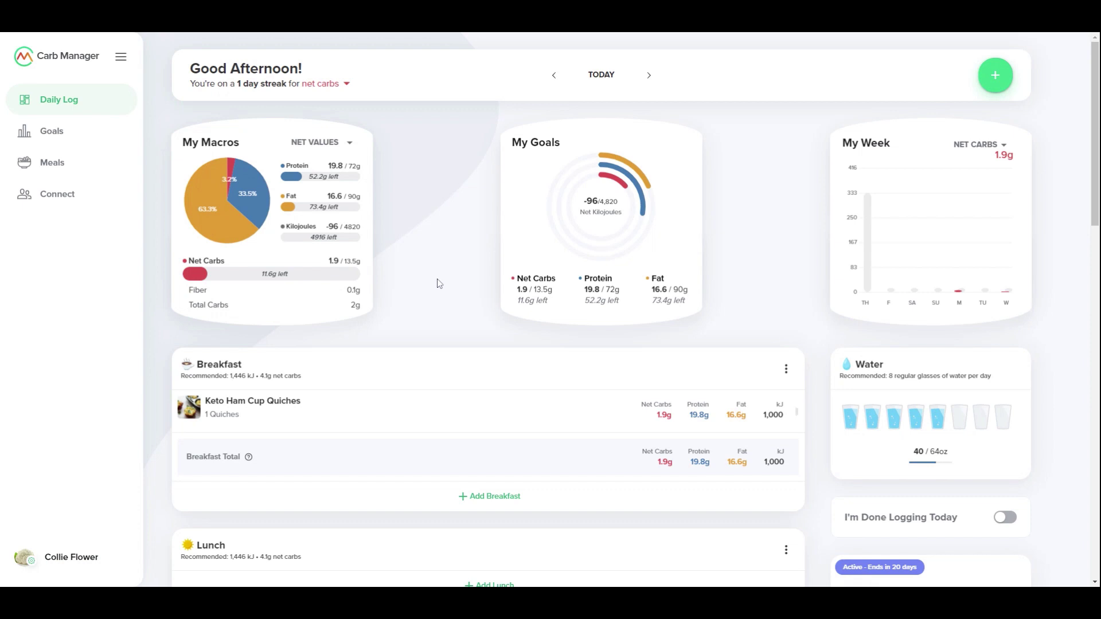
scroll(437, 279, down, 2)
scroll(435, 289, down, 1)
scroll(435, 289, down, 2)
scroll(435, 289, down, 1)
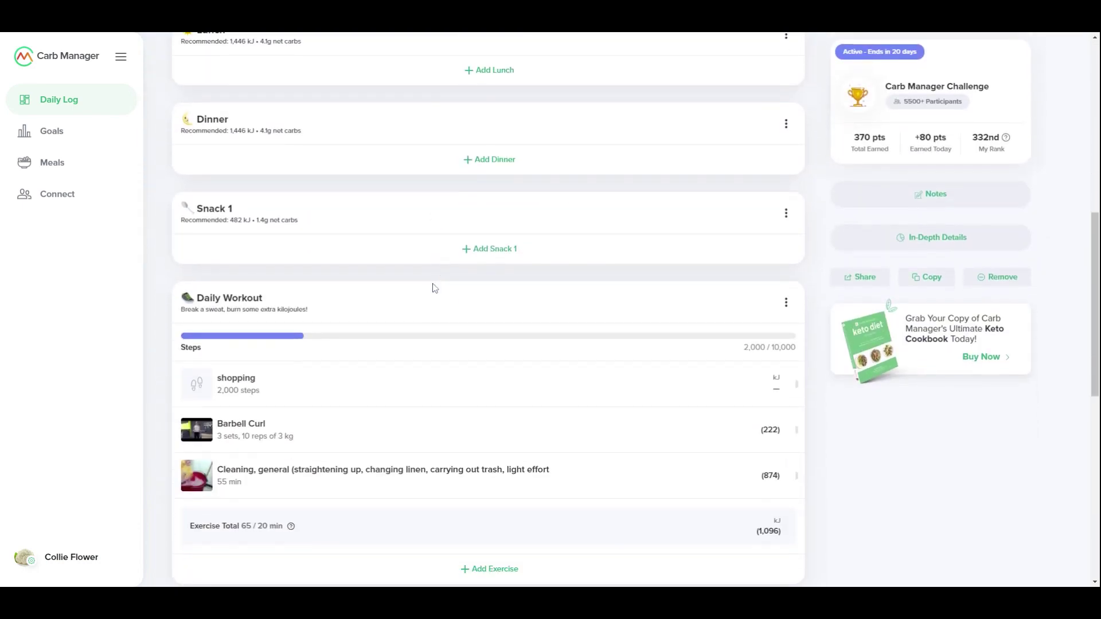
scroll(434, 288, down, 1)
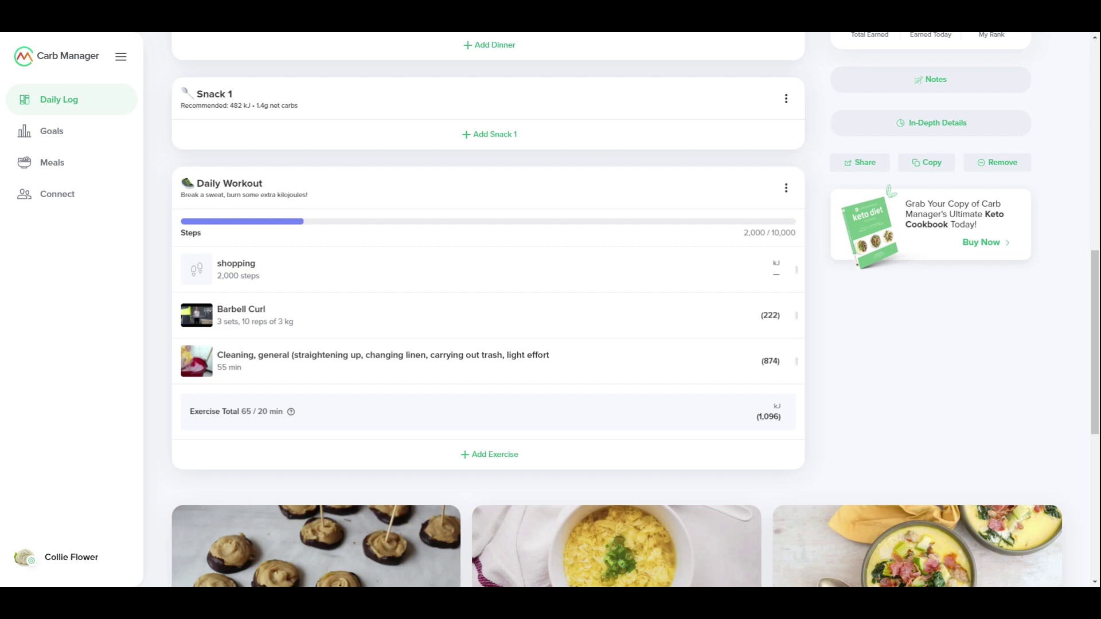
scroll(172, 436, up, 2)
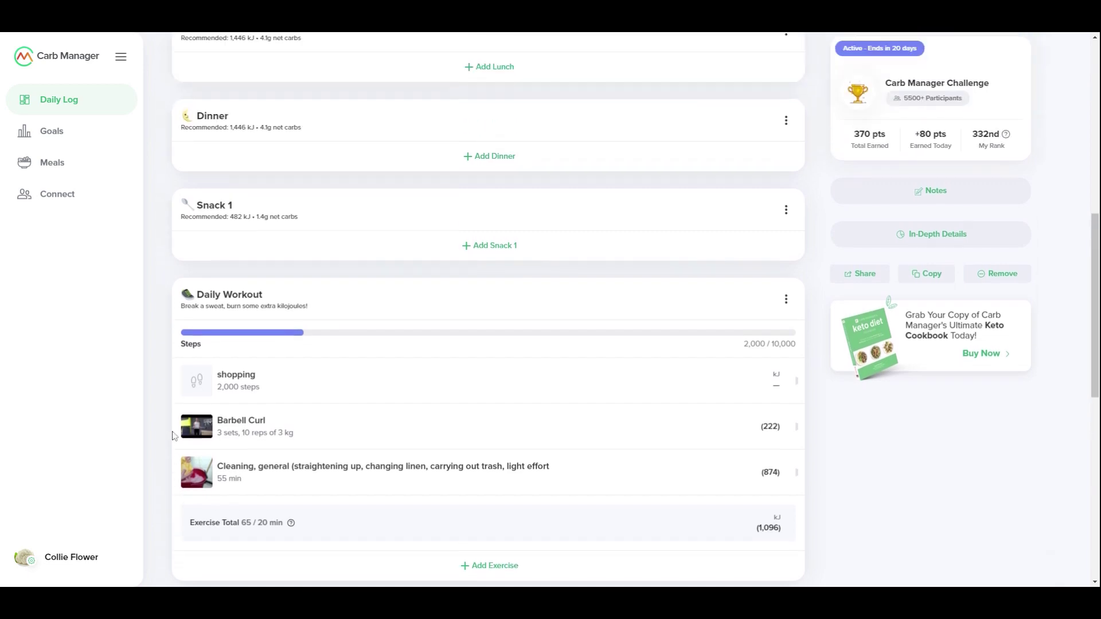